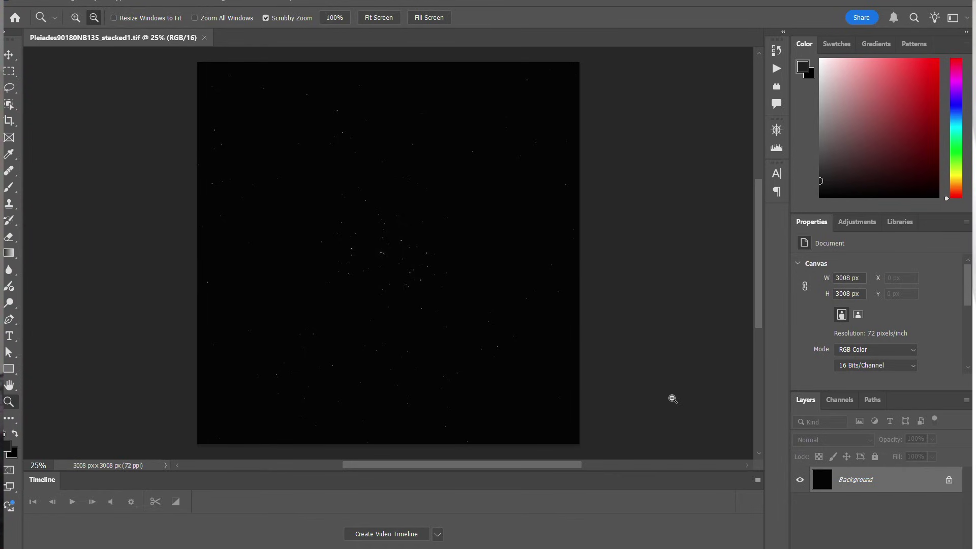
- Brighten the midtones with a Curves stretch, then raise the Levels black point to darken the sky
key(ctrl+m)
mouse_move(656, 254)
mouse_down()
mouse_move(660, 242)
mouse_move(663, 262)
mouse_up()
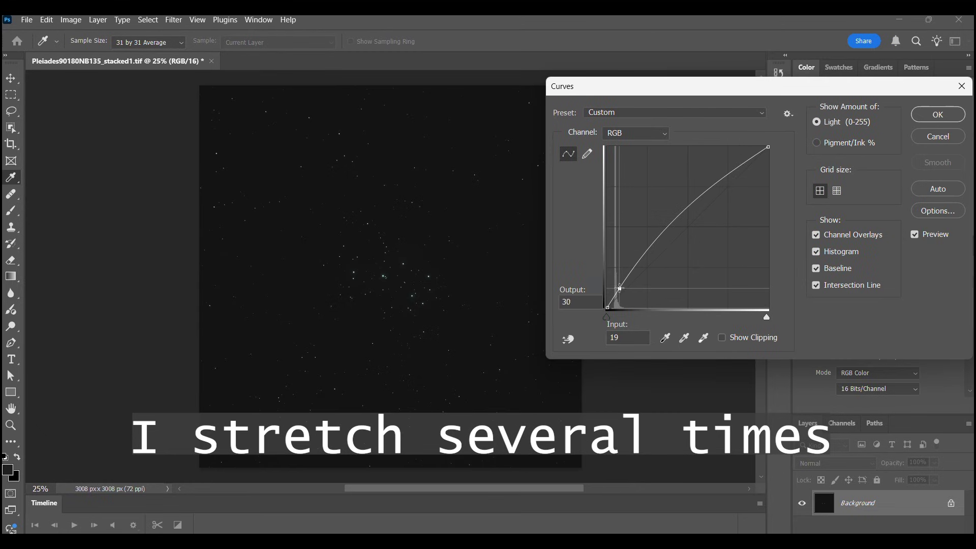
drag(618, 279, 617, 275)
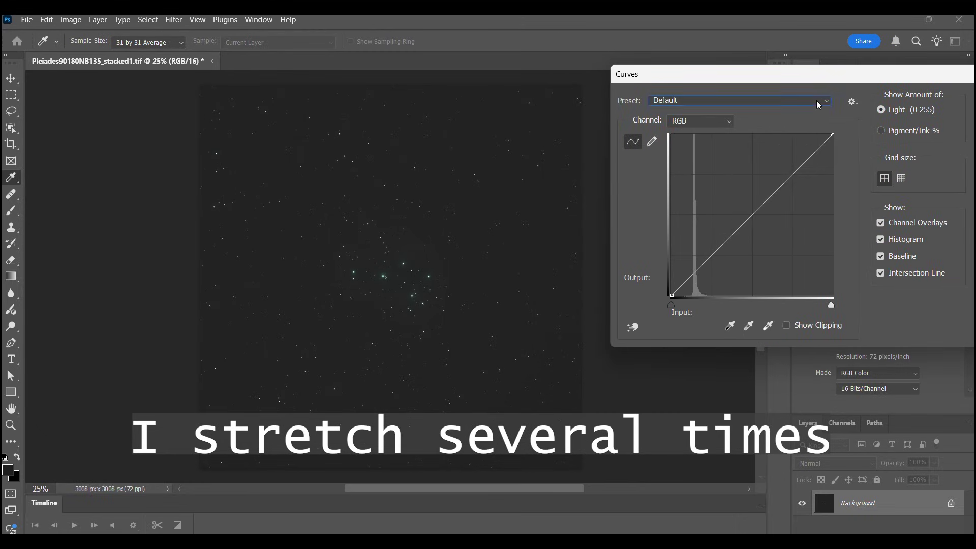
click(819, 105)
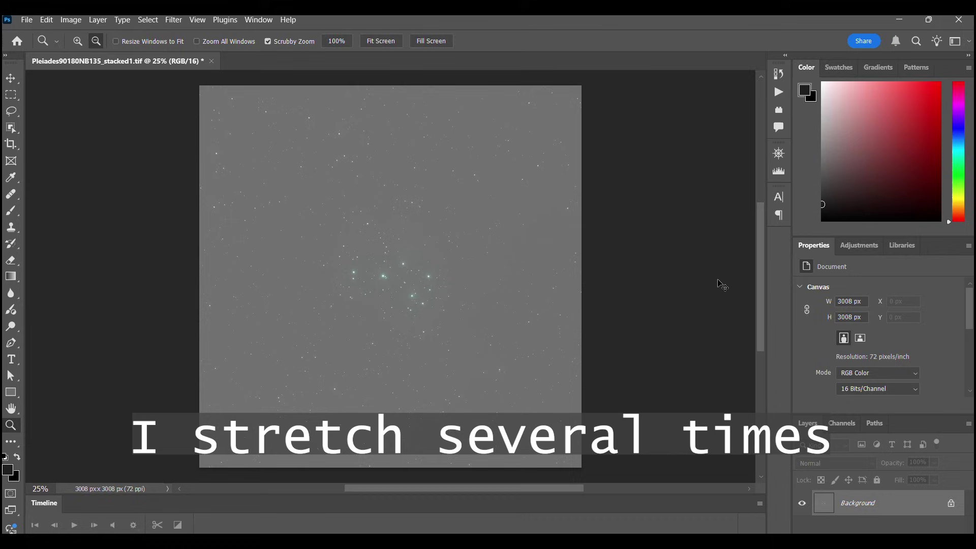
key(ctrl+l)
drag(635, 207, 687, 201)
key(Return)
- Apply another upward Curves bow with pulled-down shadows, then lift the Levels black point to 41
key(ctrl+m)
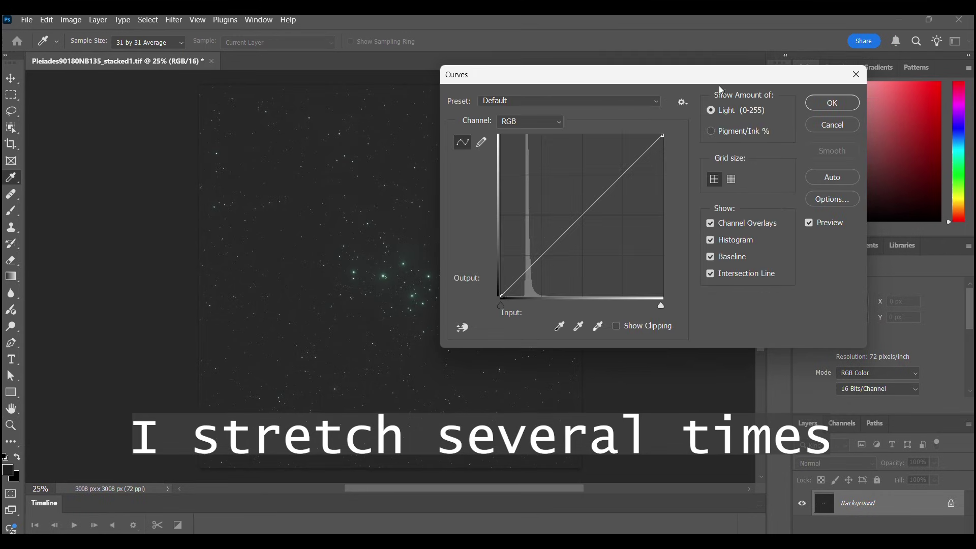
drag(539, 255, 541, 221)
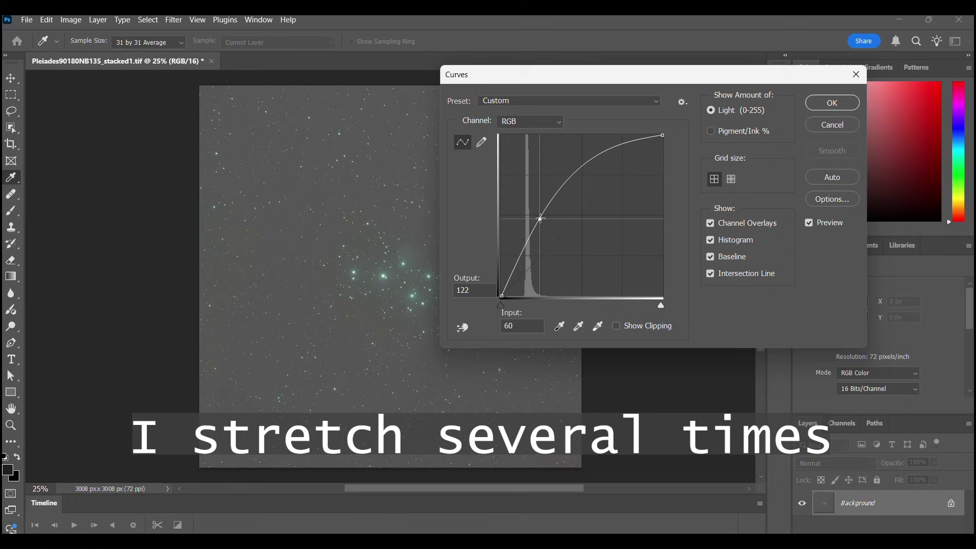
drag(514, 272, 511, 275)
key(Return)
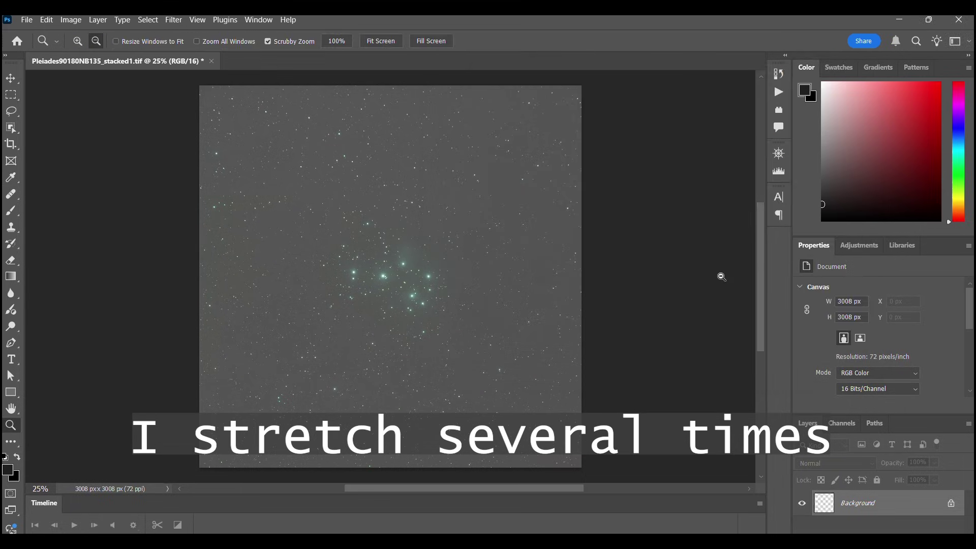
key(ctrl+l)
drag(644, 206, 661, 206)
key(Return)
- Brighten midtones with Curves (input 74 to output 107) and set the Levels black point to 29
key(ctrl+m)
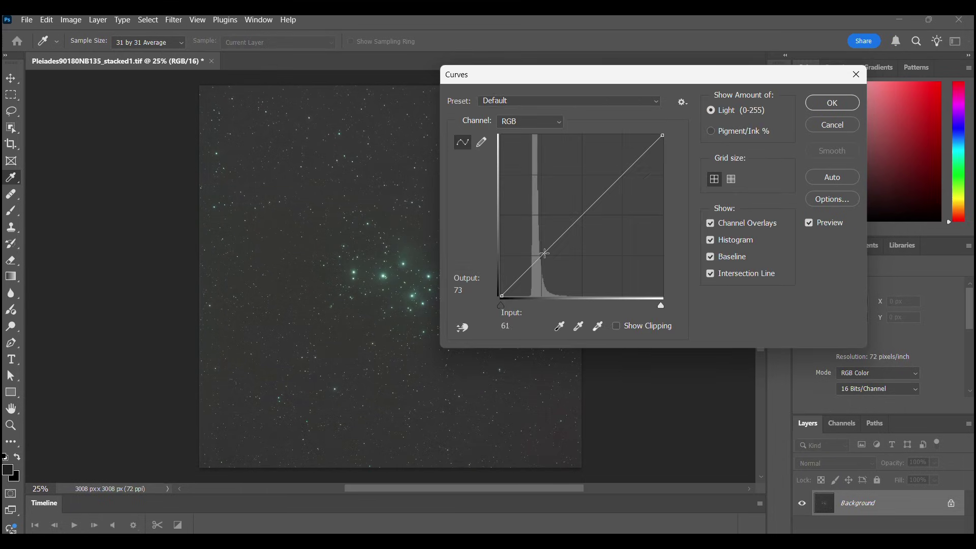
drag(546, 253, 549, 229)
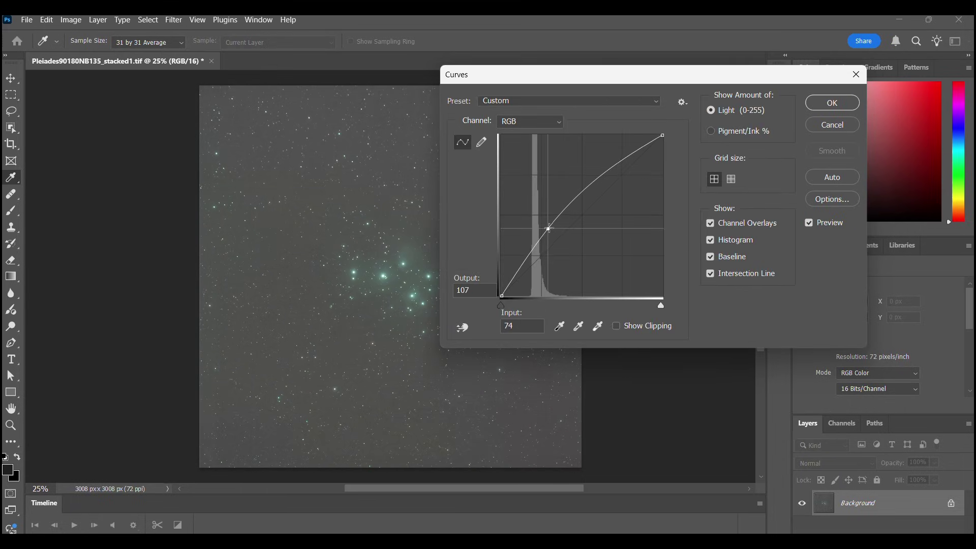
click(832, 103)
key(ctrl+l)
drag(635, 205, 653, 205)
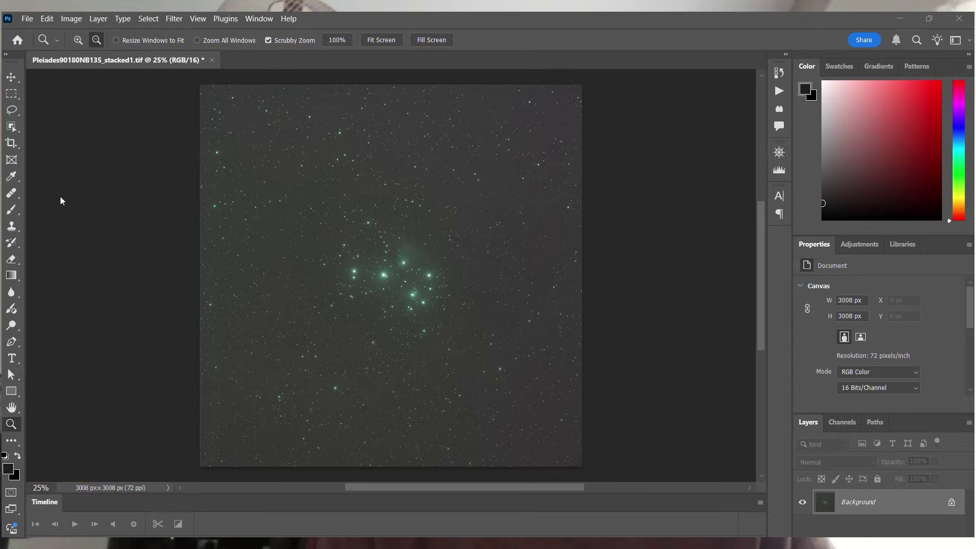
- Open Pleiades76180RGB135_stacked.tif from the recent files list
click(27, 16)
click(198, 116)
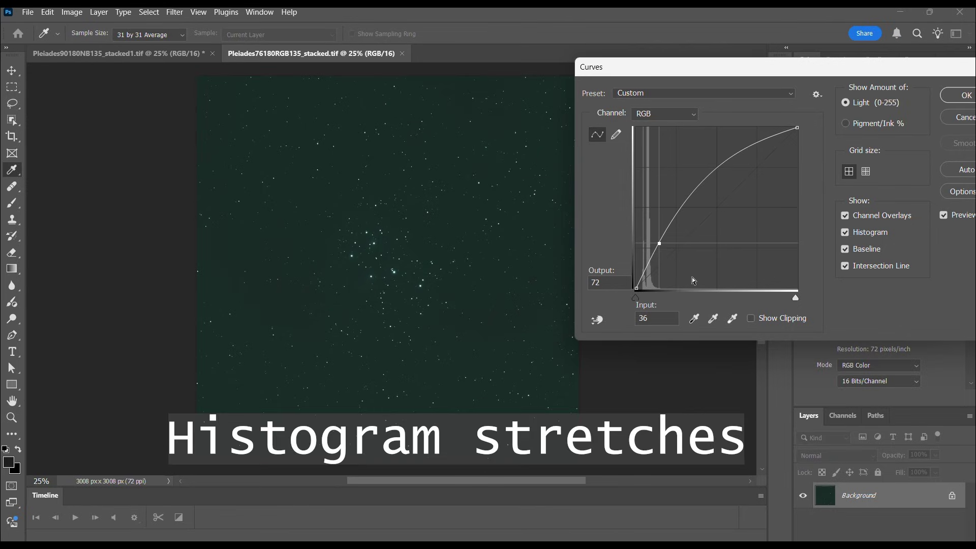
- Apply the pending curve, then the Arcsinh30 Curves preset and a higher Levels black point
key(Return)
key(ctrl+m)
click(411, 116)
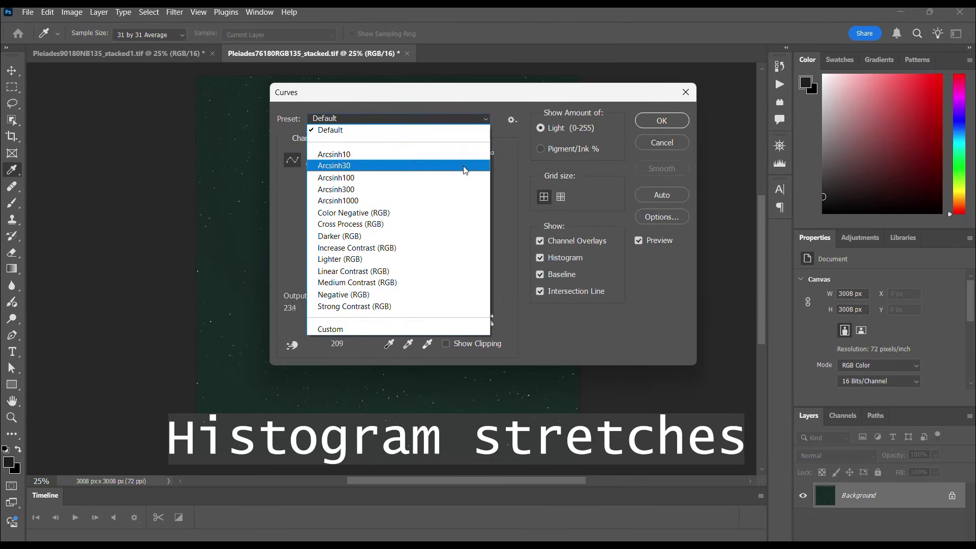
click(462, 166)
click(656, 120)
key(ctrl+l)
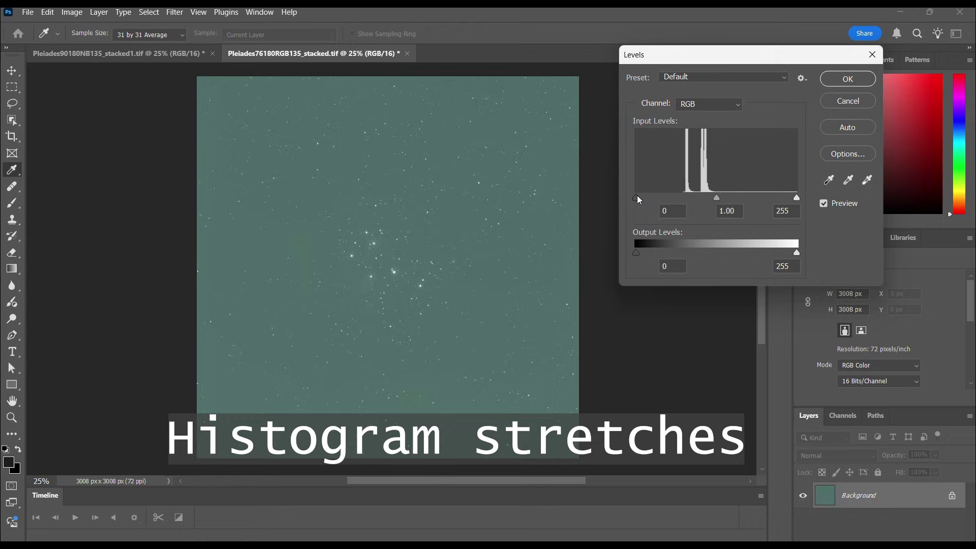
drag(655, 200, 678, 199)
key(Return)
- Lasso the central cluster, invert the selection, and run GradientXTerminator on the background
key(l)
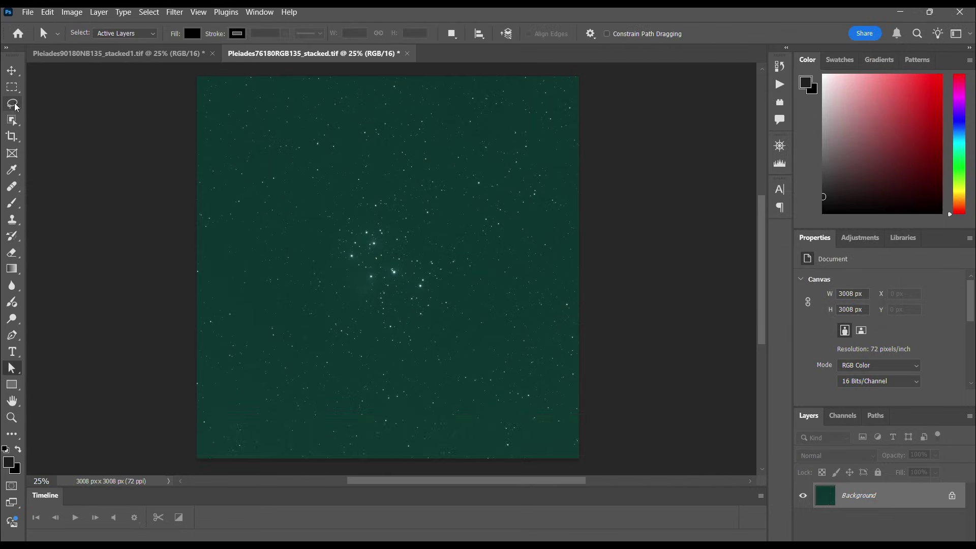
mouse_move(397, 192)
mouse_down()
mouse_move(392, 333)
mouse_move(440, 214)
mouse_up()
click(149, 12)
click(156, 61)
click(175, 12)
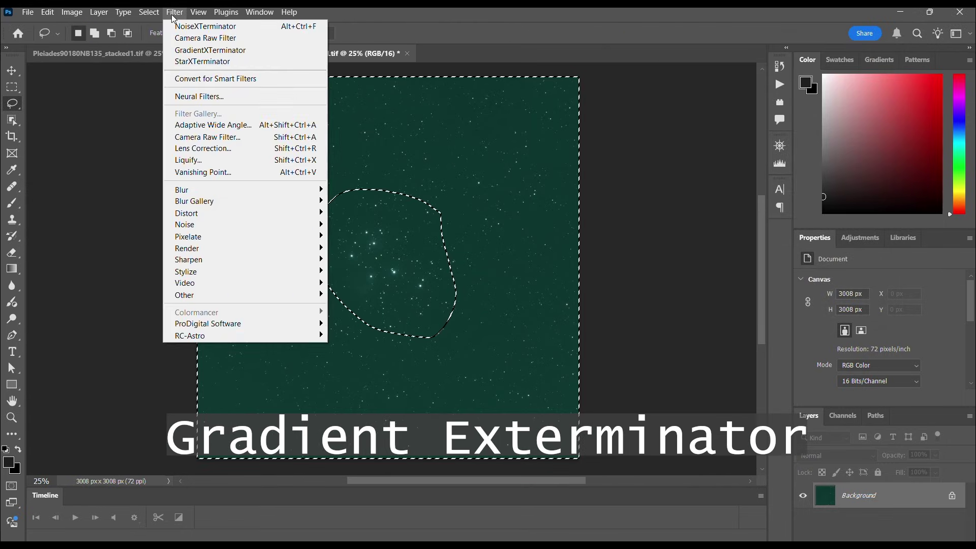
mouse_move(212, 333)
click(328, 336)
click(542, 193)
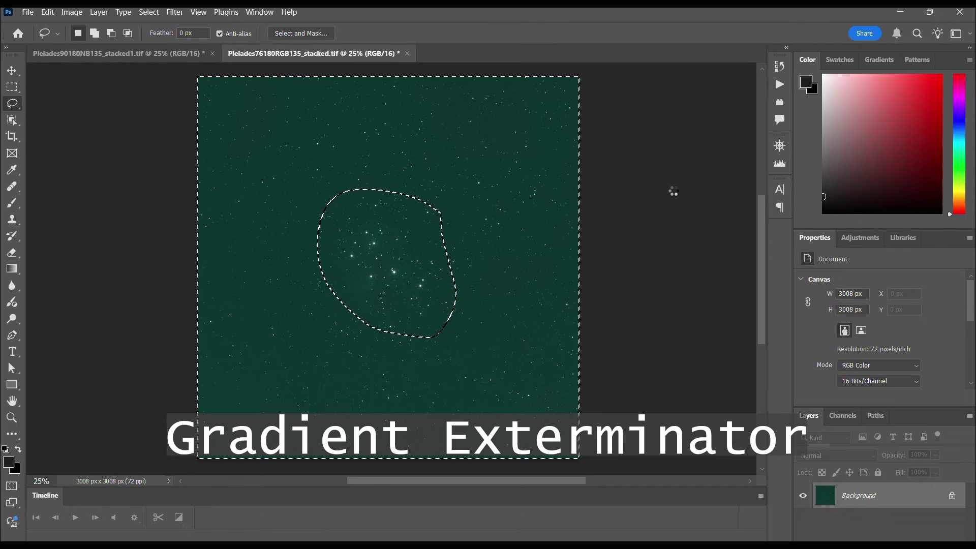
- Deselect, stretch with a three-point Curves (highlight 159 to 240), and raise the Levels black point
key(ctrl+d)
key(ctrl+m)
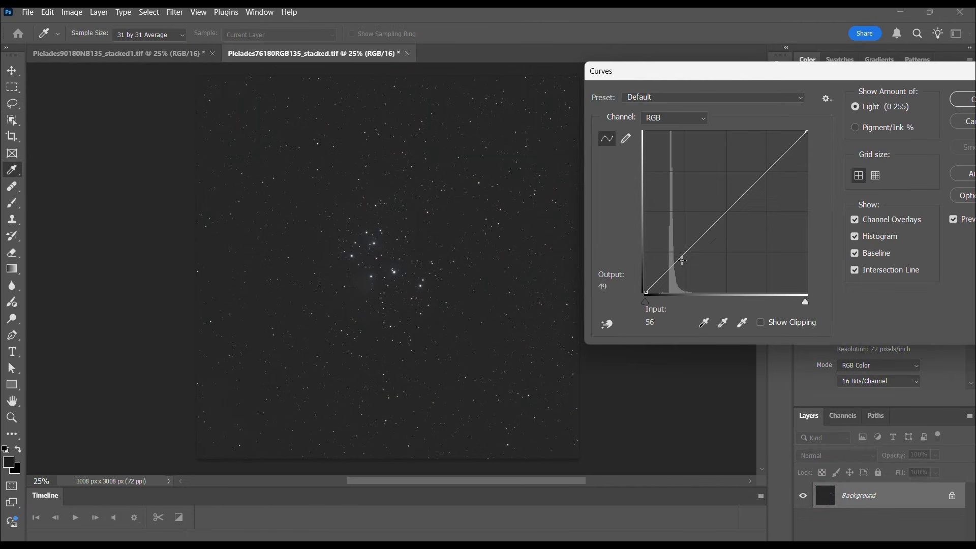
drag(681, 259, 680, 219)
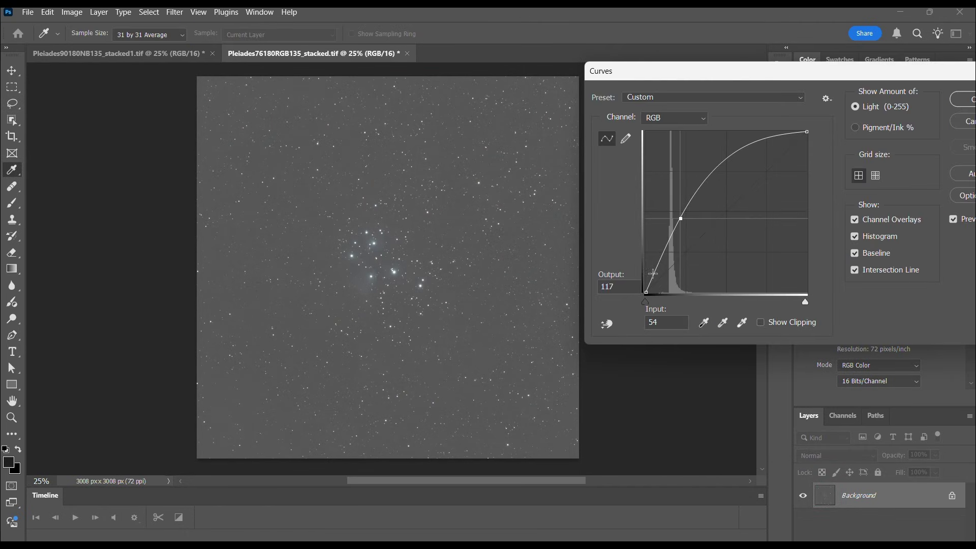
click(656, 272)
drag(747, 137, 747, 142)
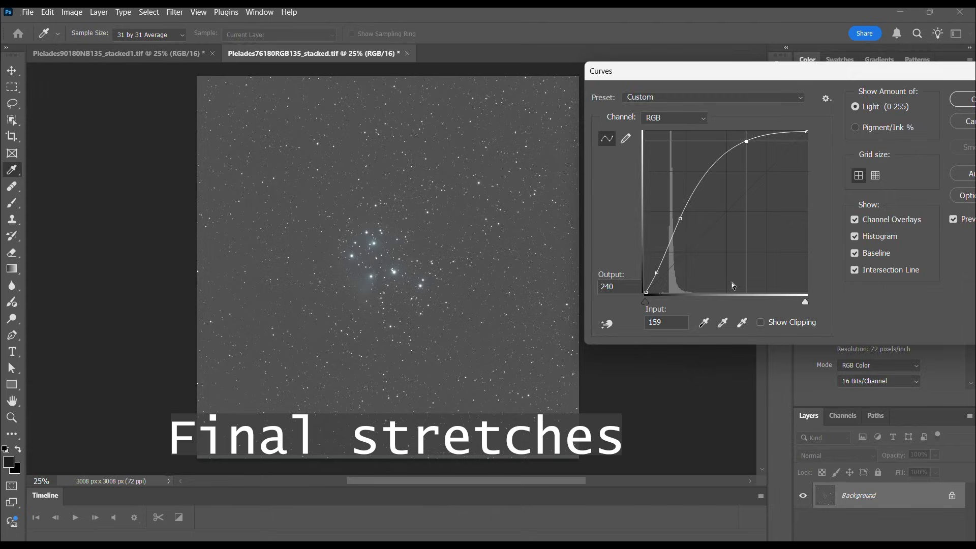
key(Return)
key(ctrl+l)
drag(638, 199, 663, 198)
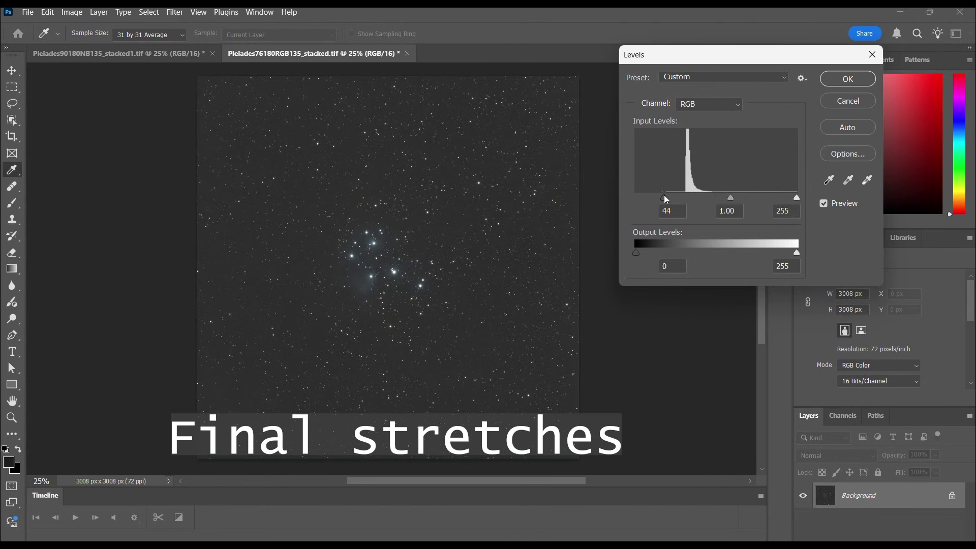
key(Return)
- Brighten midtones with Curves (62 to 97), reshape the shadows, and darken the sky with Levels
key(ctrl+m)
drag(656, 273, 656, 250)
click(629, 293)
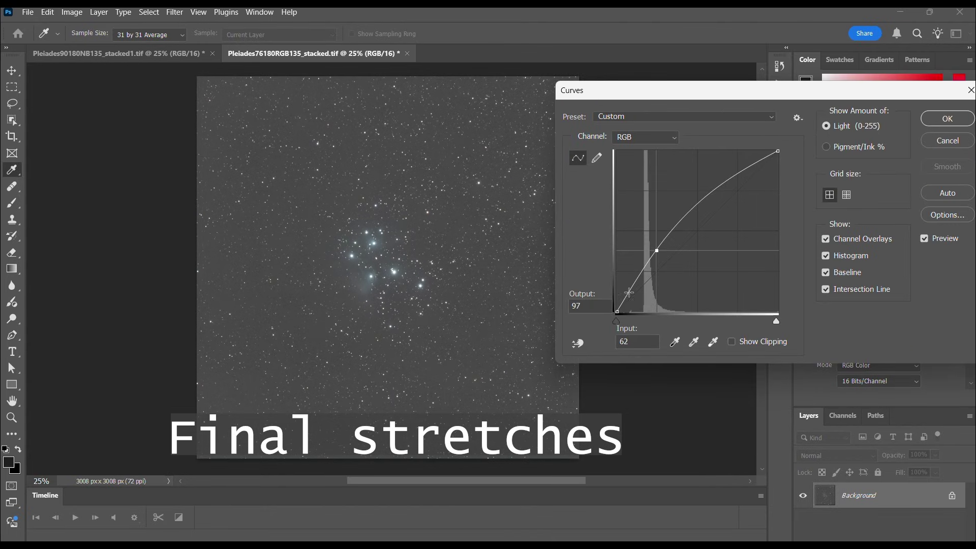
drag(629, 292, 629, 287)
key(Return)
key(a)
key(ctrl+l)
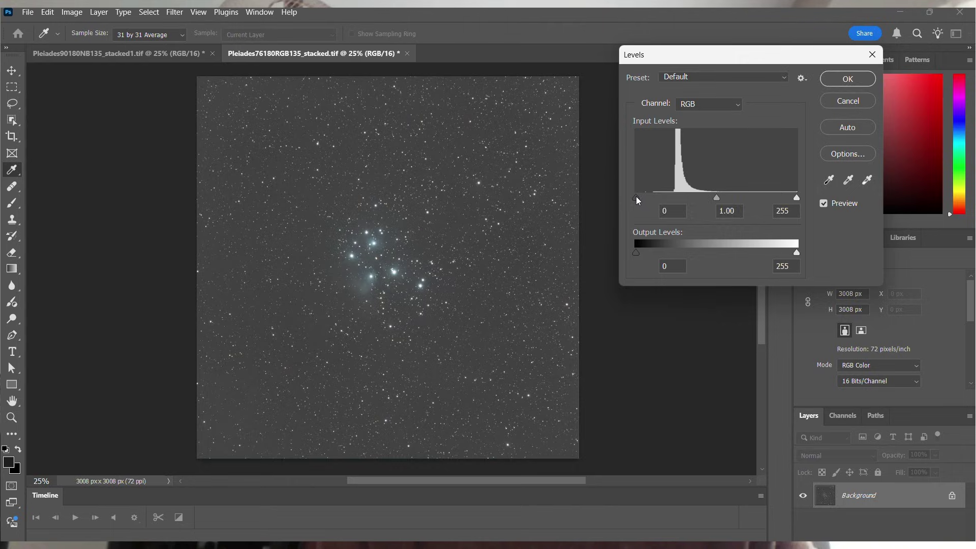
drag(638, 198, 656, 198)
key(Return)
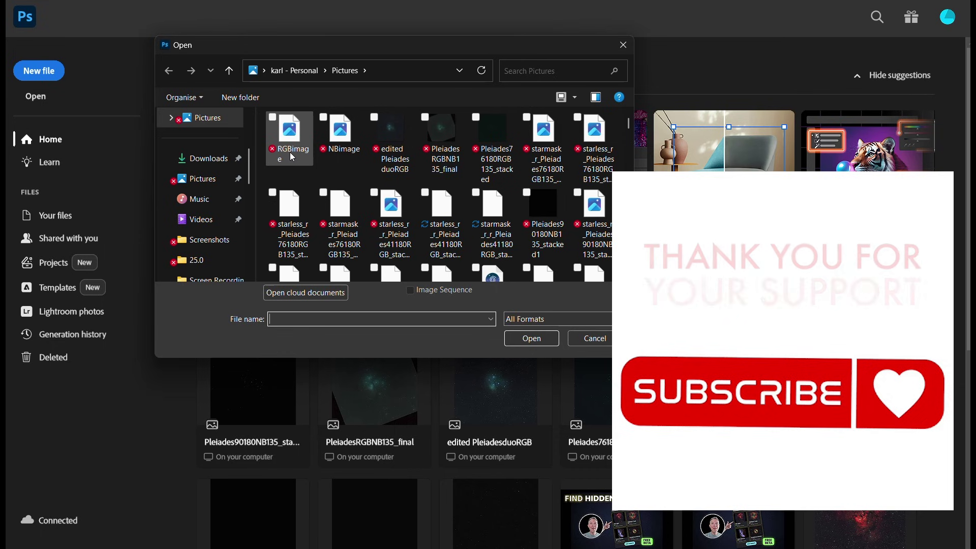
- Open RGBimage.tif and NBimage.tif from the Pictures folder
click(292, 157)
double_click(293, 157)
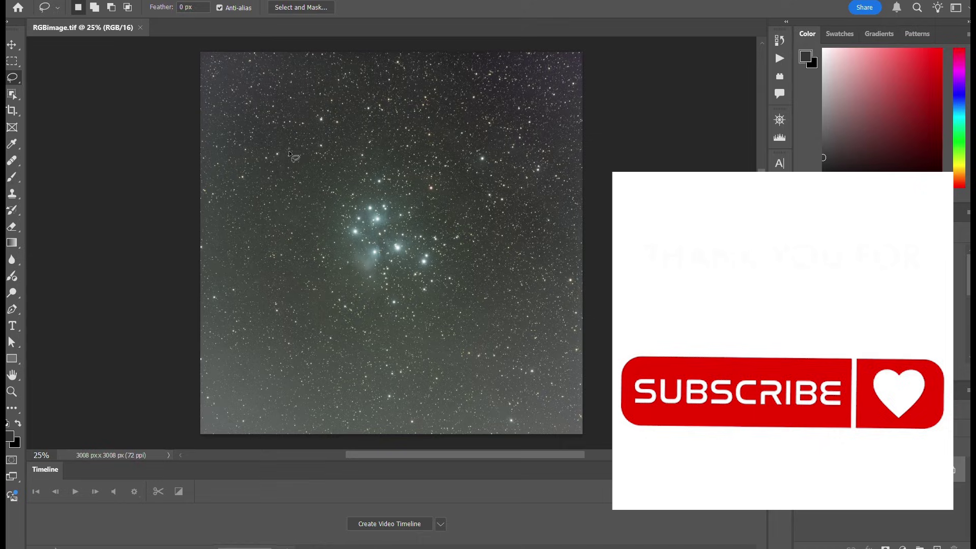
click(34, 2)
click(42, 12)
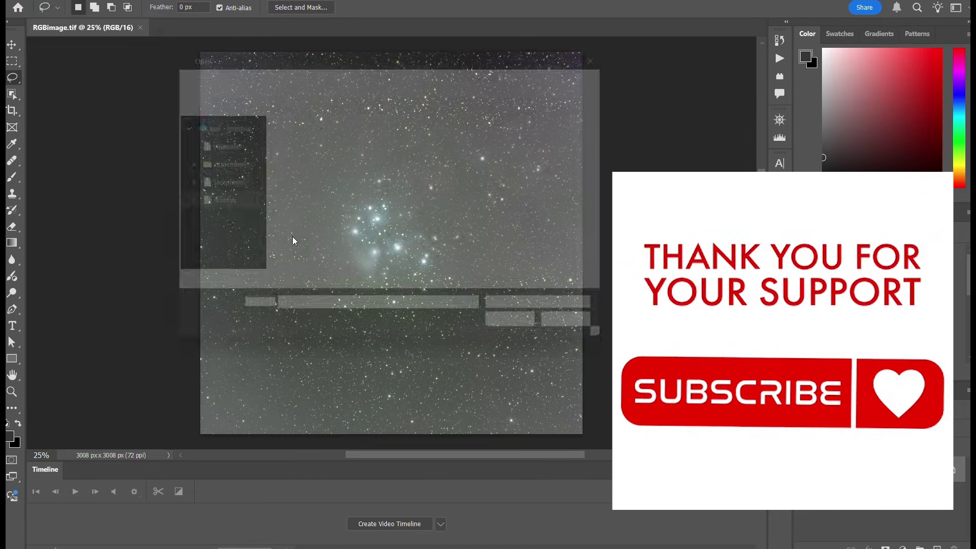
click(337, 140)
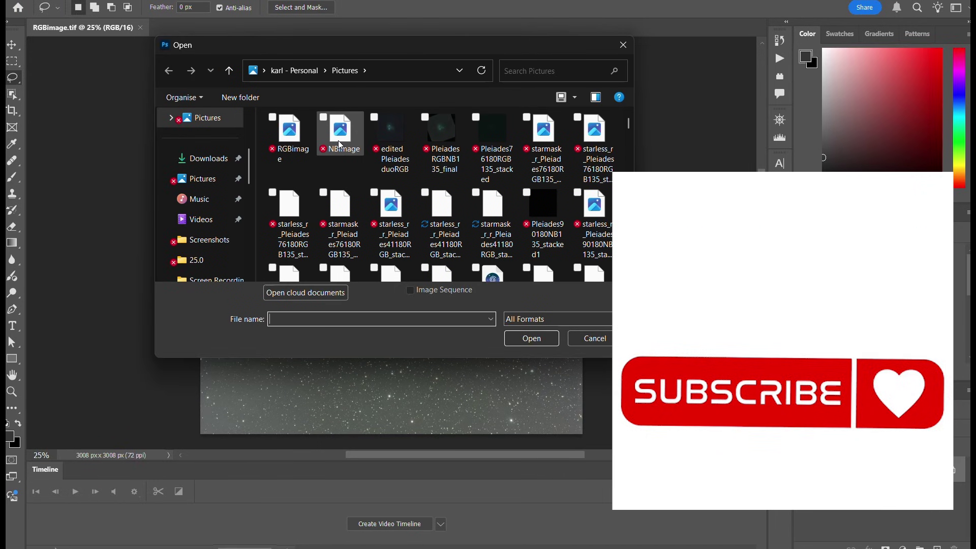
double_click(337, 140)
- Rotate NBimage 180° to match RGBimage, then start a new 2913 × 2987 px document
click(71, 3)
mouse_move(122, 99)
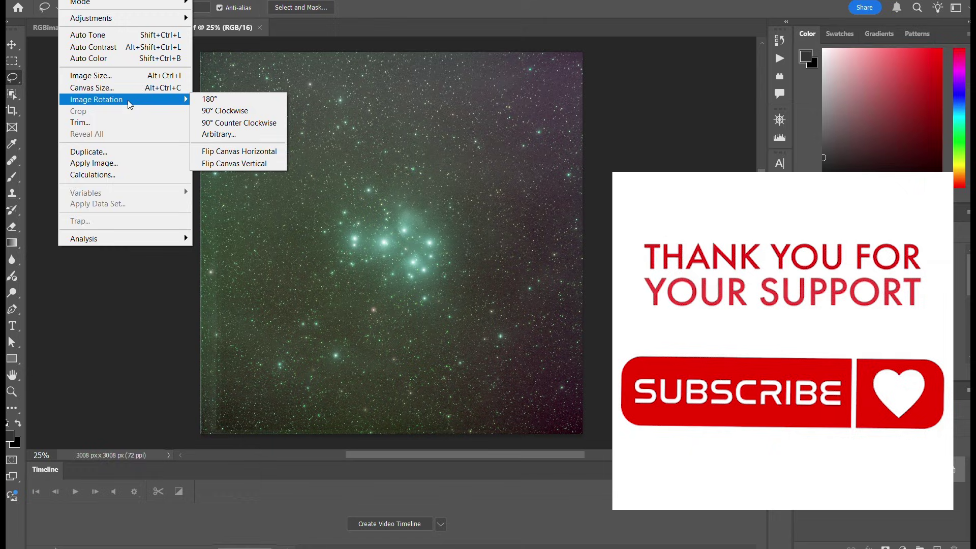
click(201, 99)
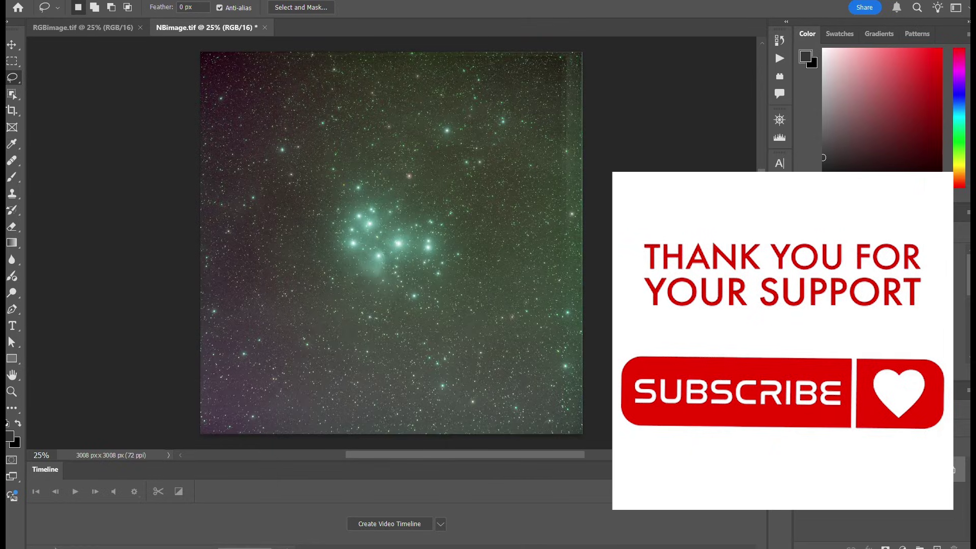
click(96, 31)
click(185, 31)
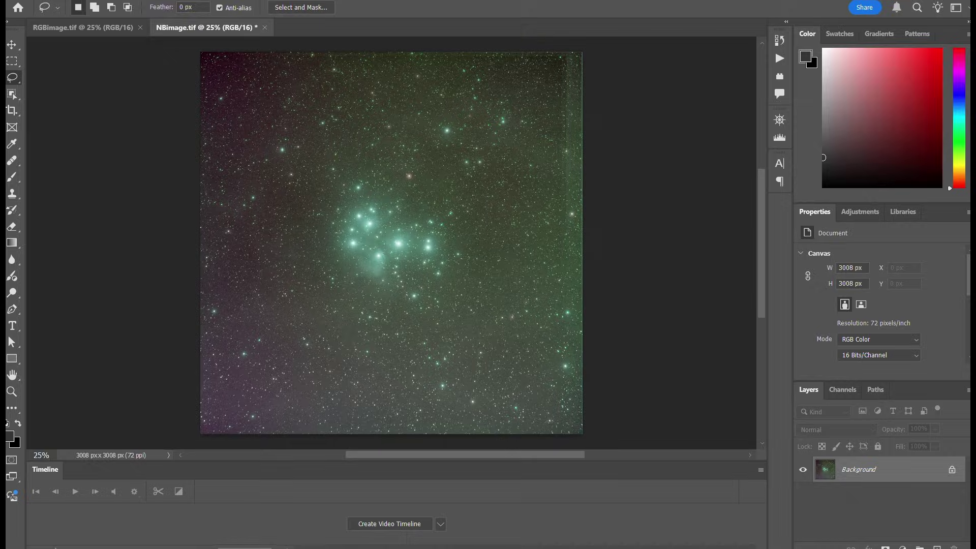
key(alt+f)
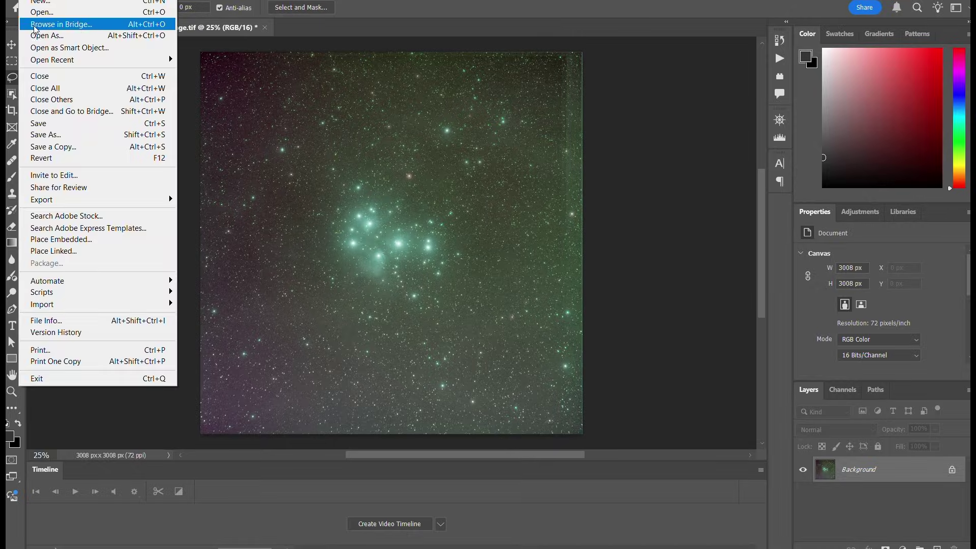
click(39, 2)
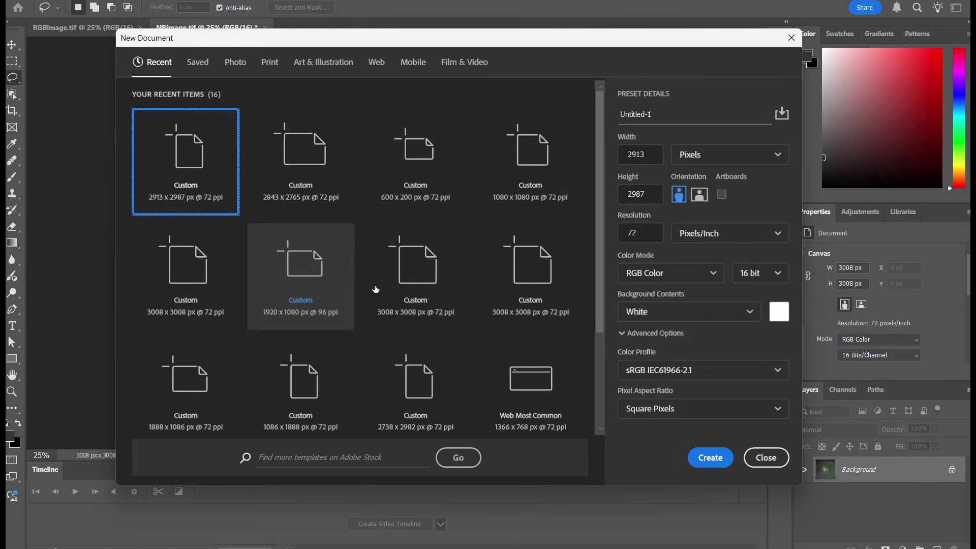
- Create the 2913 × 2987 px document and paste in the RGBimage stars as a layer named RGB
click(710, 457)
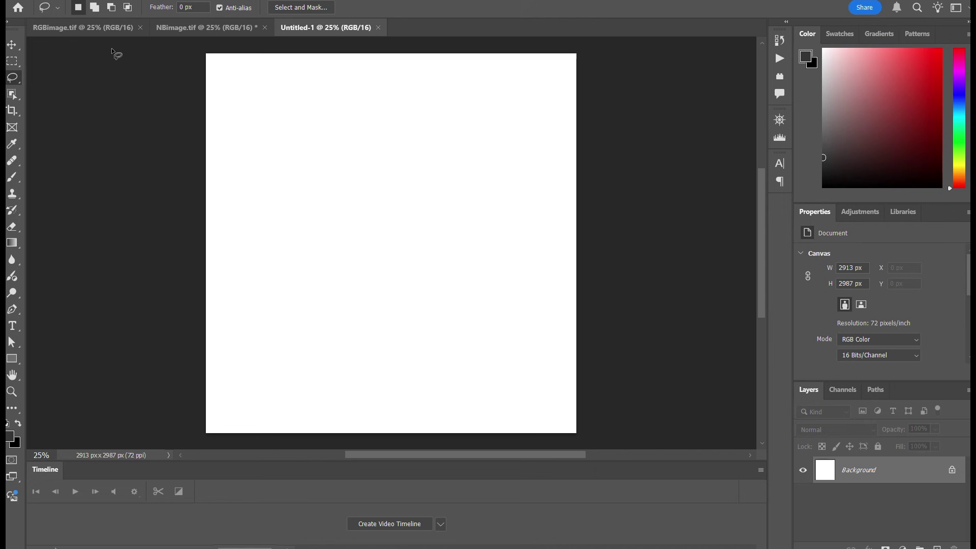
click(114, 29)
key(ctrl+a)
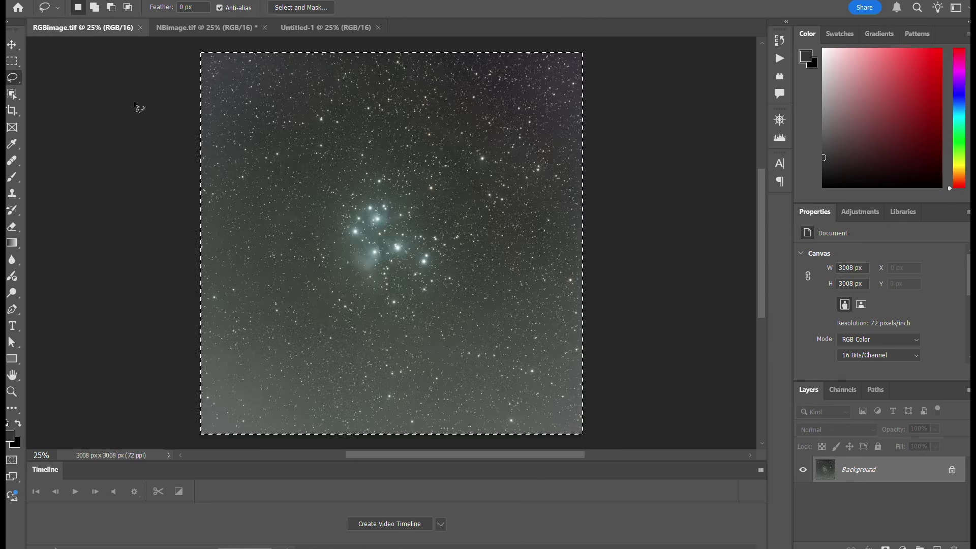
click(307, 28)
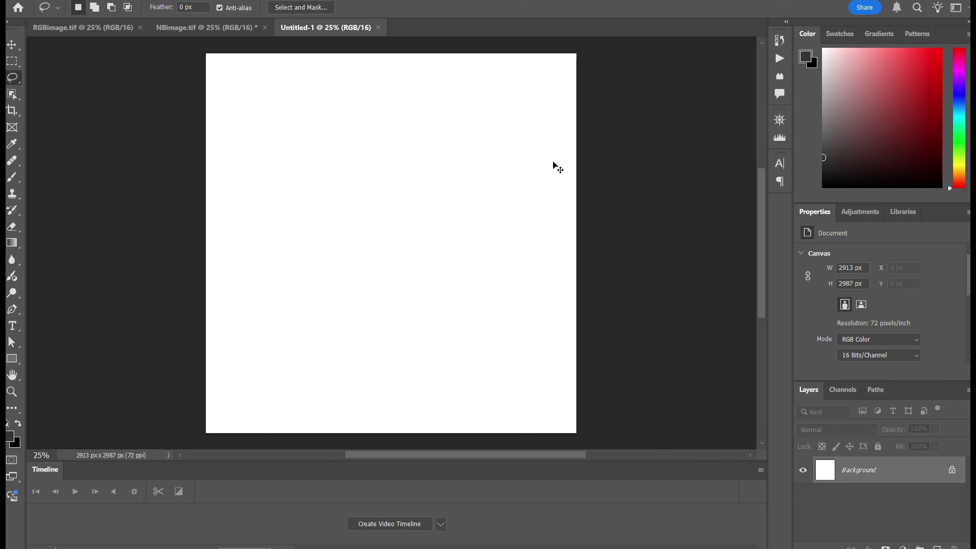
key(ctrl+v)
double_click(857, 470)
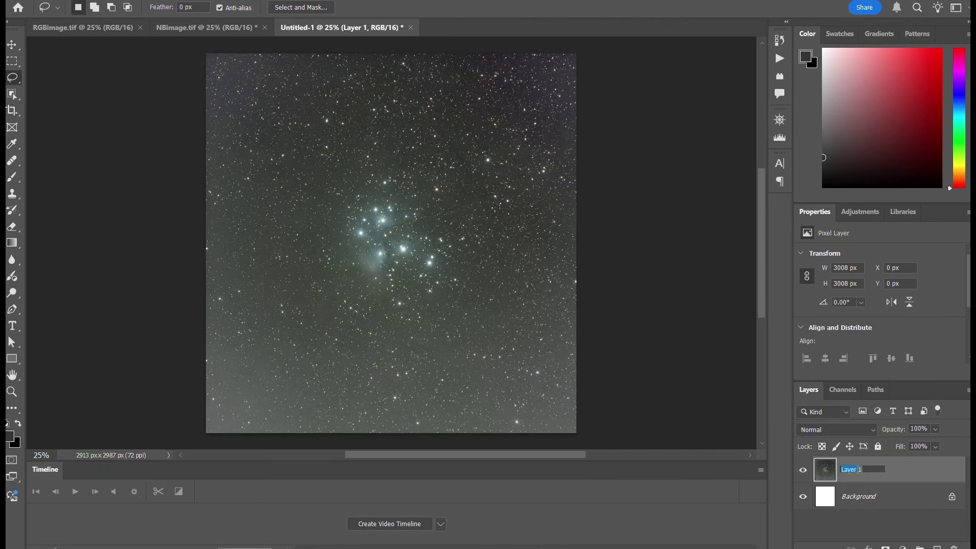
text(RGB)
key(Return)
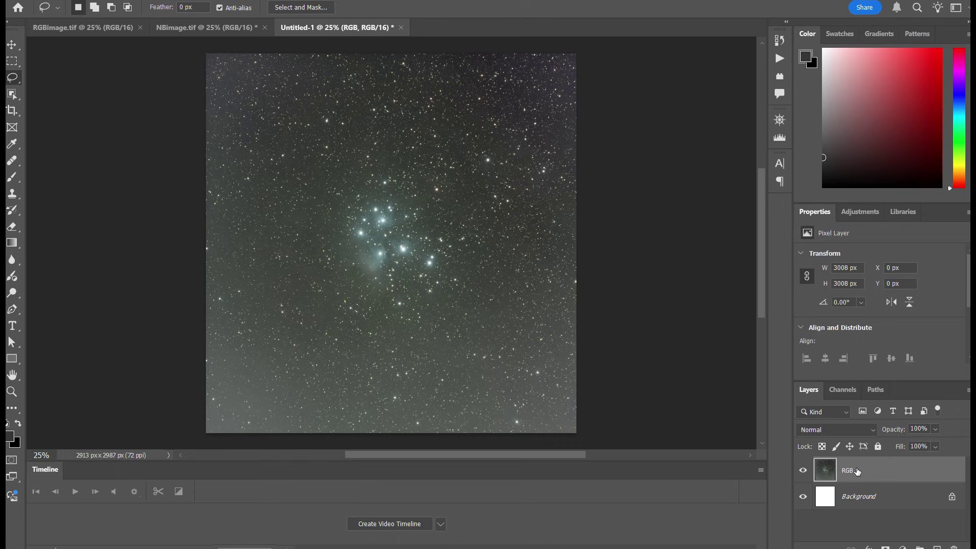
- Bring NBimage in above the RGB layer and name that layer NB
click(216, 28)
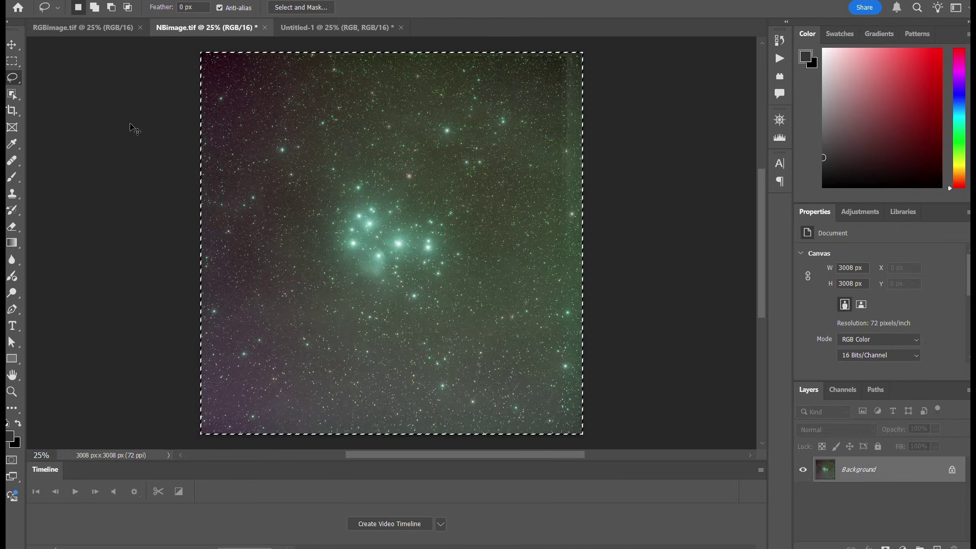
click(327, 28)
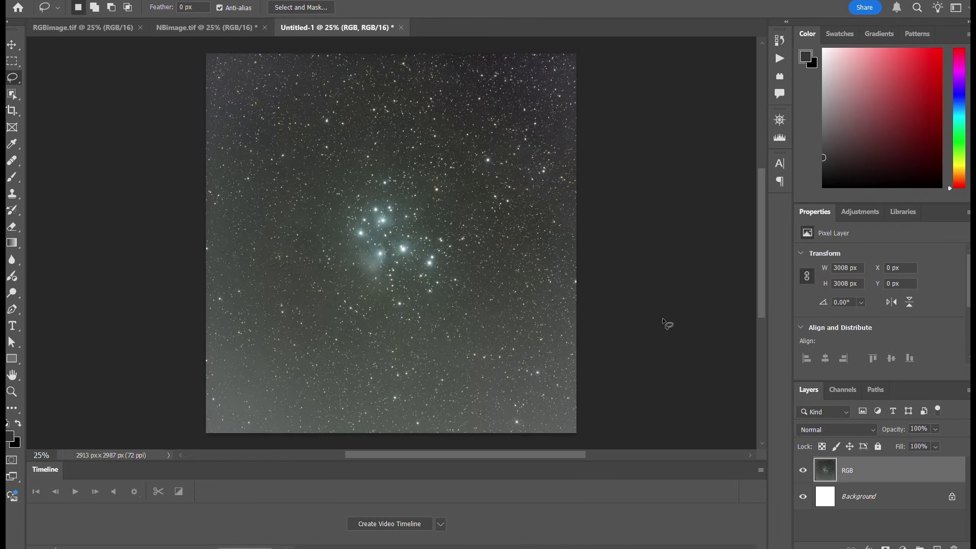
drag(663, 319, 663, 320)
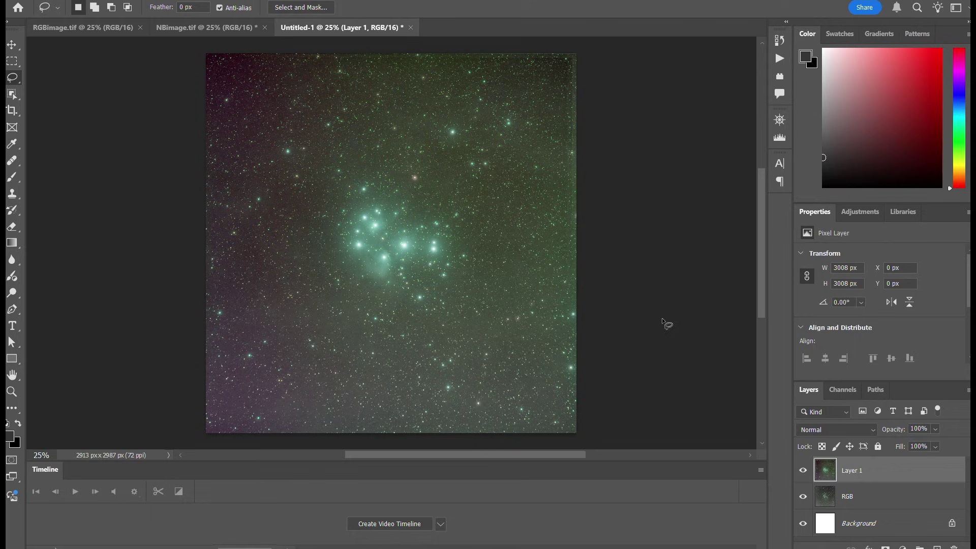
double_click(852, 471)
text(NB)
key(Return)
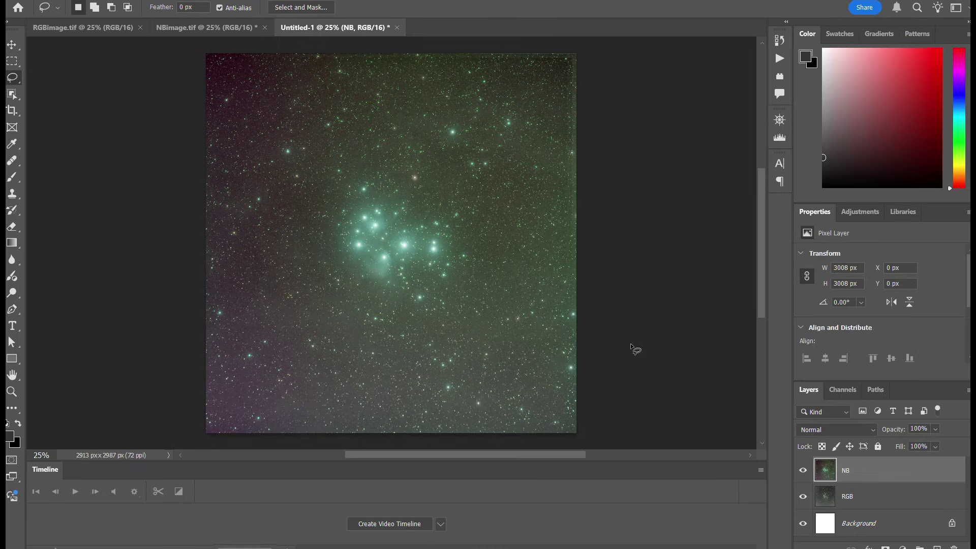
- Run RC-Astro StarXTerminator on the NB layer to strip out its stars
key(alt+t)
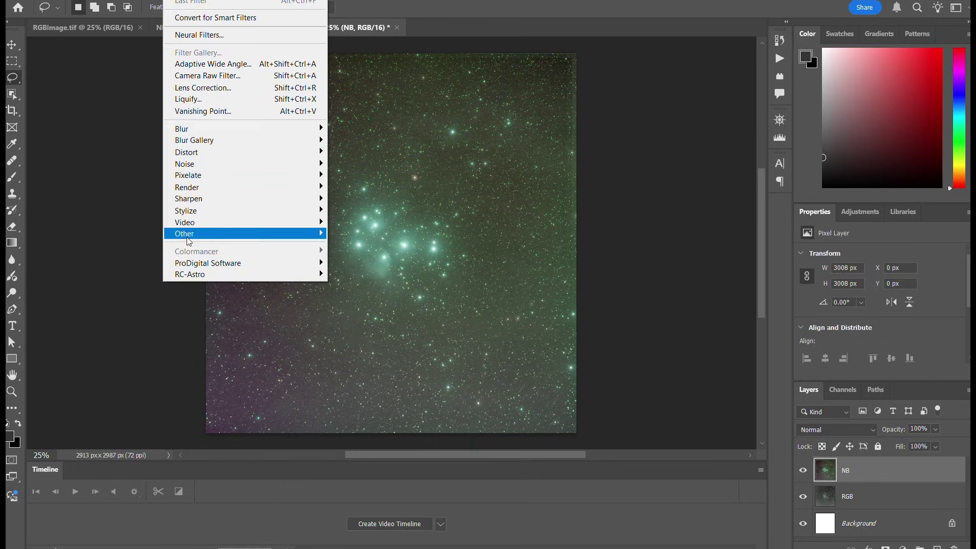
mouse_move(312, 274)
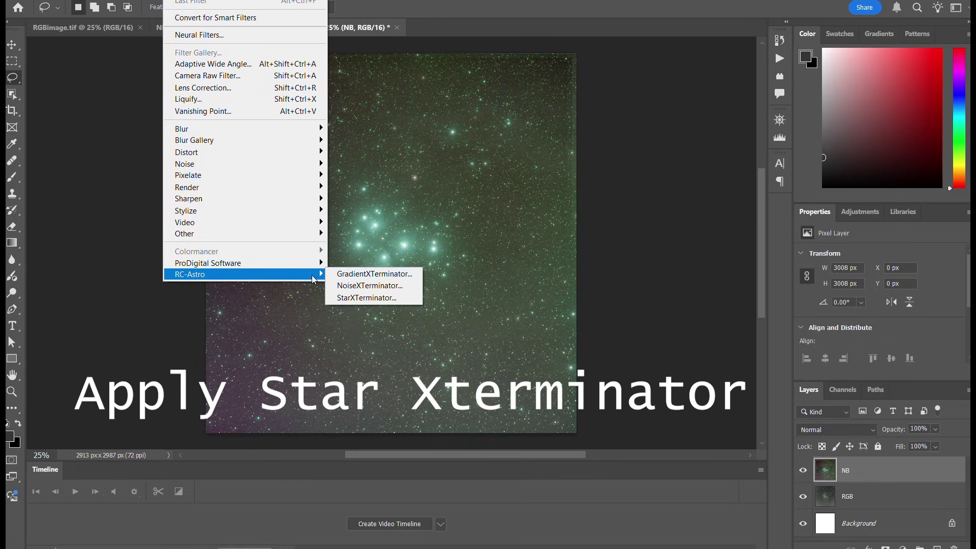
click(351, 298)
click(532, 175)
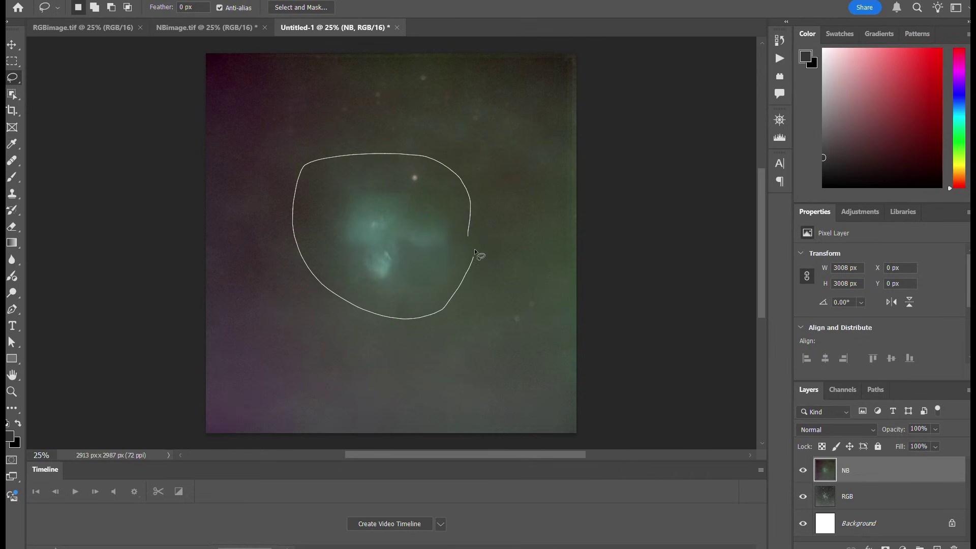
- Lasso the nebula, invert the selection, run GradientXTerminator at Medium settings, then deselect
drag(478, 253, 471, 231)
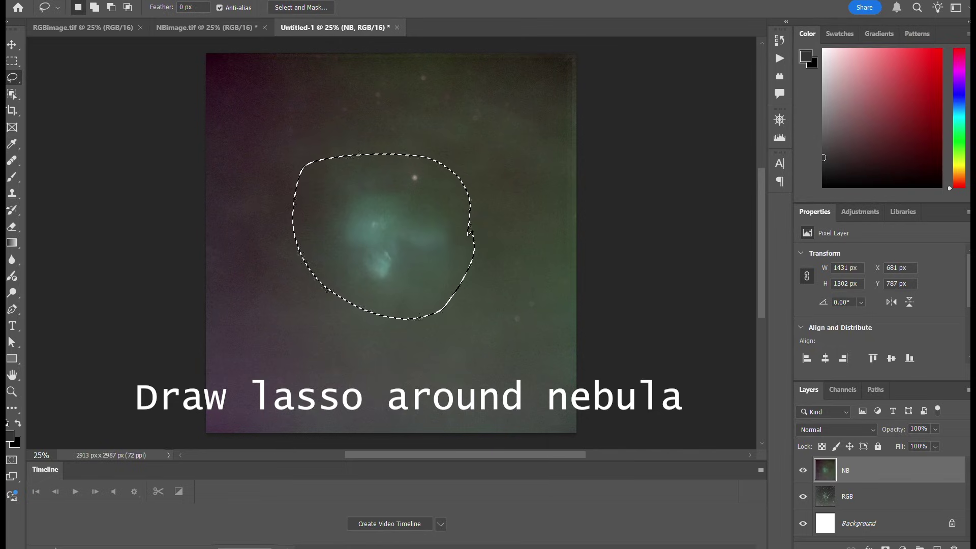
click(148, 0)
click(171, 36)
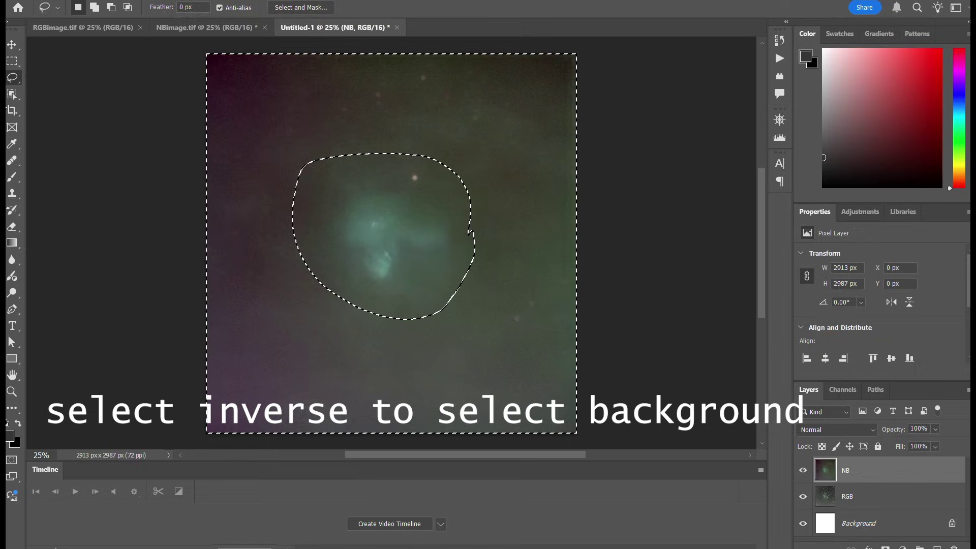
click(170, 0)
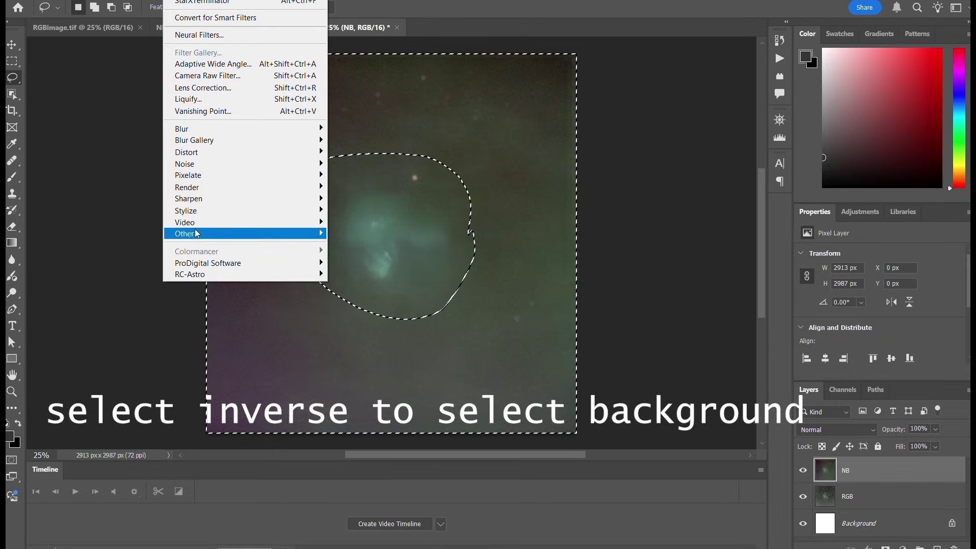
mouse_move(199, 274)
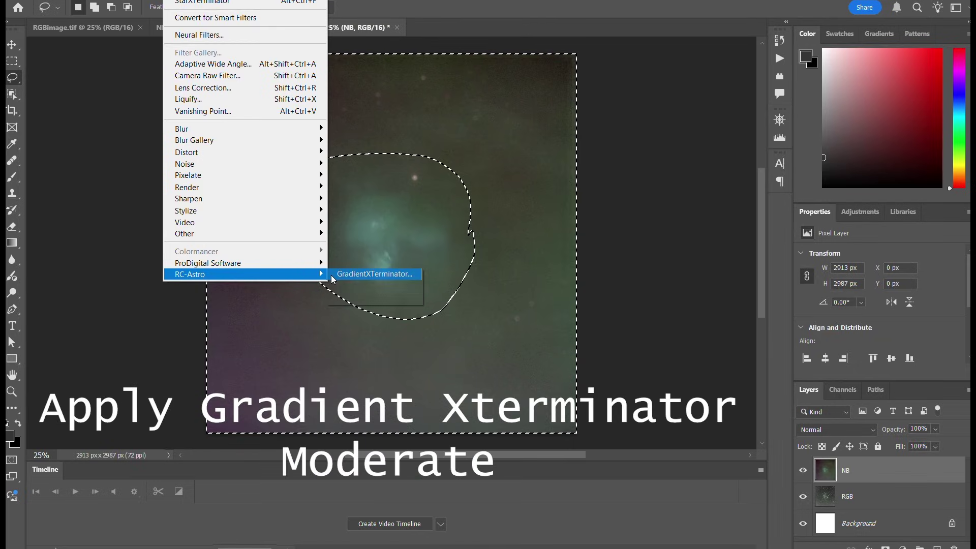
click(356, 274)
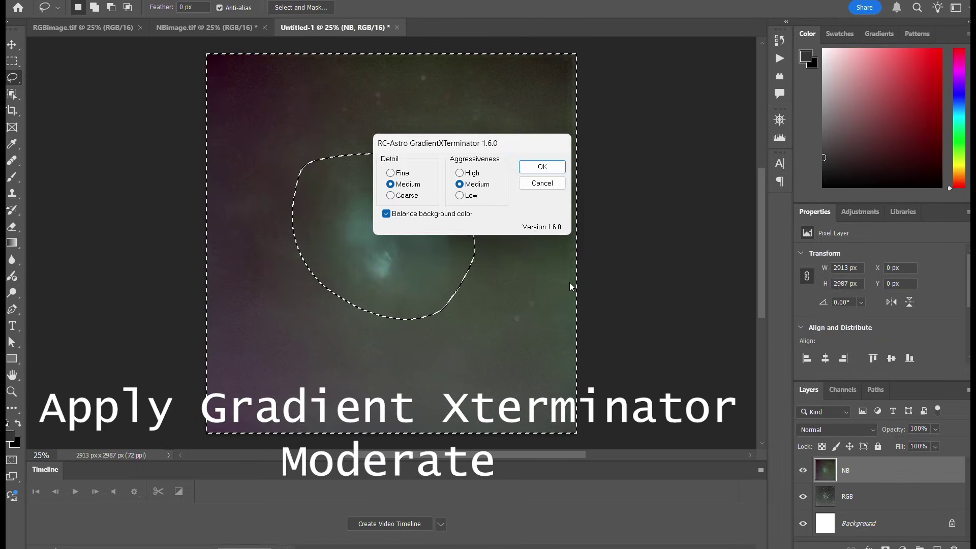
click(540, 167)
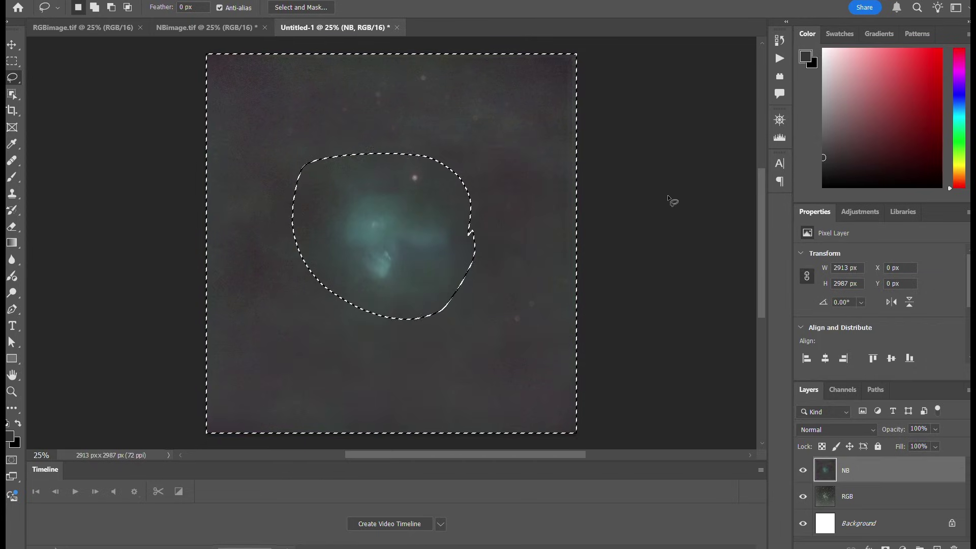
key(ctrl+d)
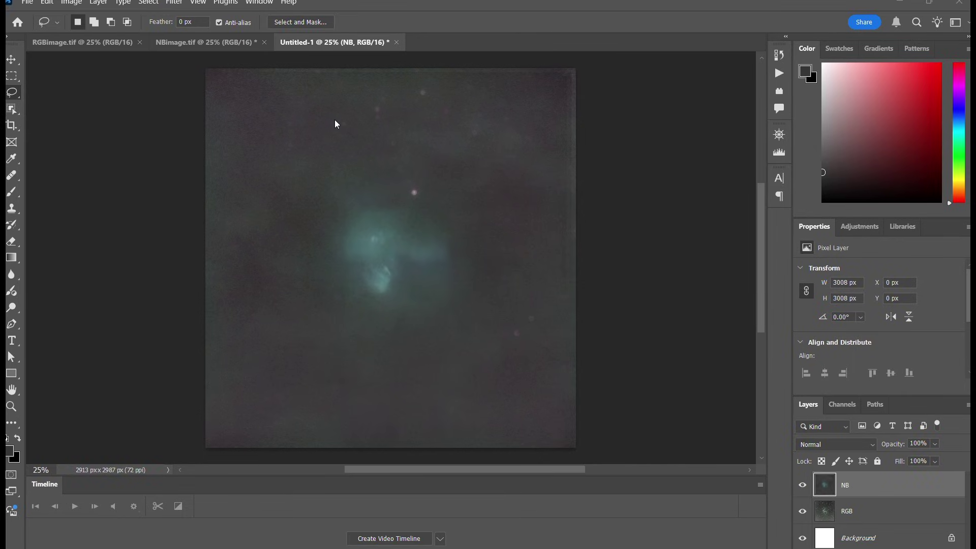
- Zoom in to 50% and set up the Spot Healing Brush at 66 px
click(13, 408)
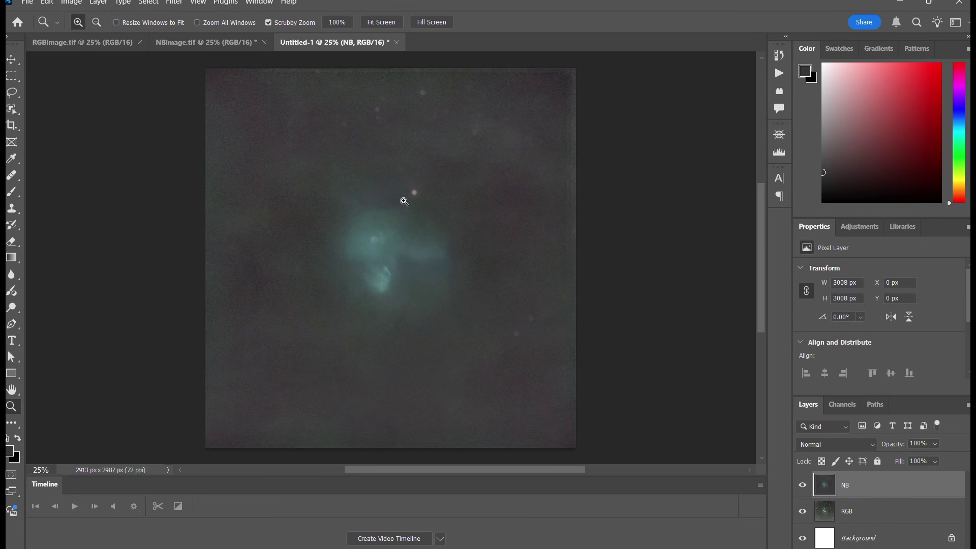
click(405, 200)
click(405, 199)
drag(12, 176, 60, 176)
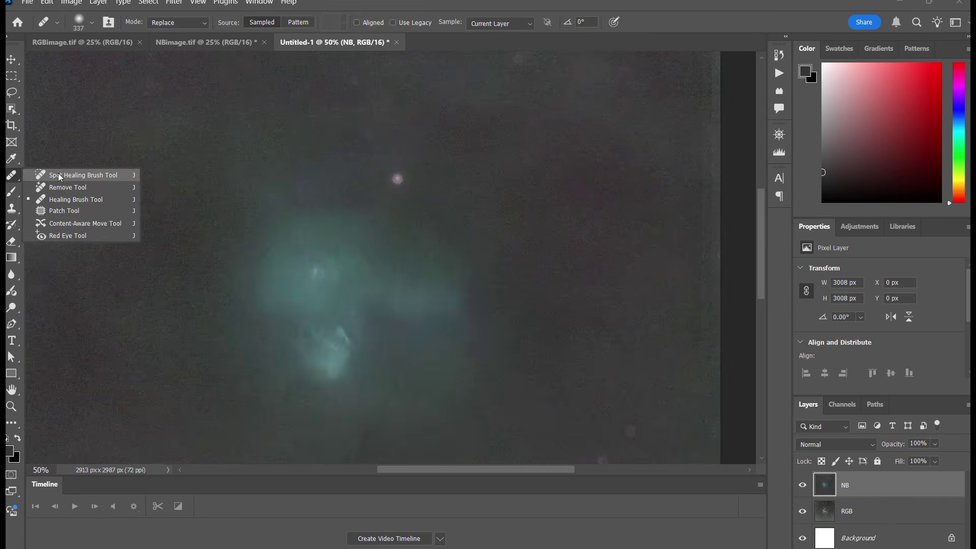
click(59, 177)
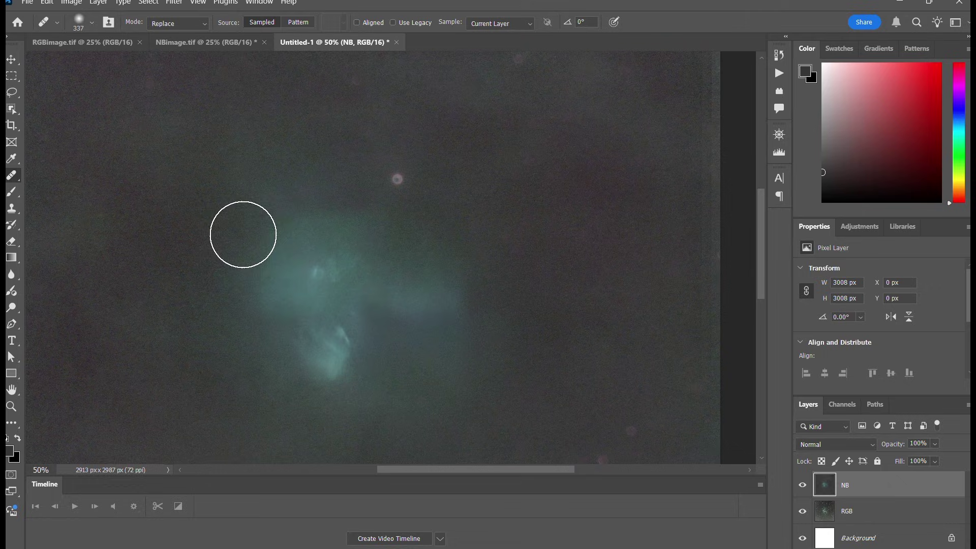
click(93, 23)
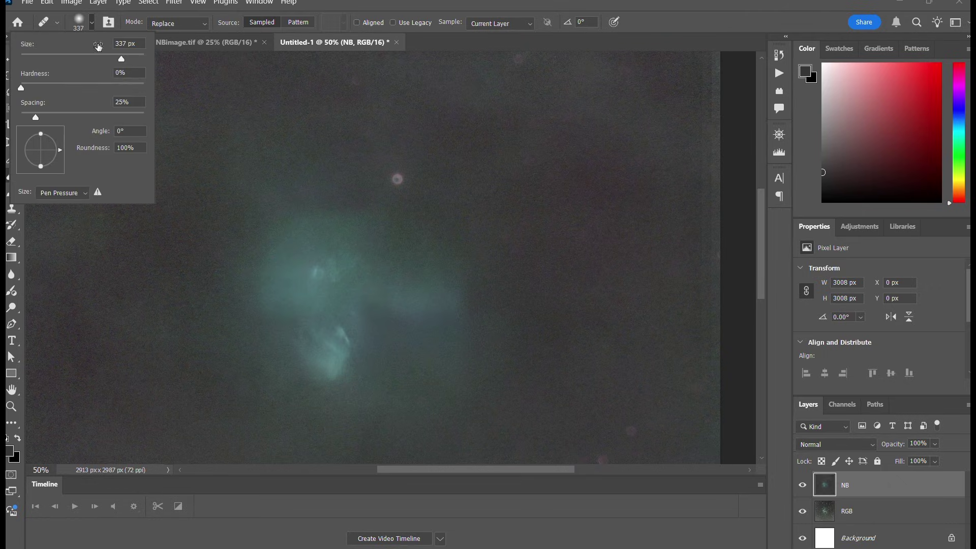
mouse_move(121, 60)
mouse_down()
mouse_move(33, 58)
mouse_move(73, 60)
mouse_up()
drag(72, 59, 62, 56)
click(22, 90)
key(Return)
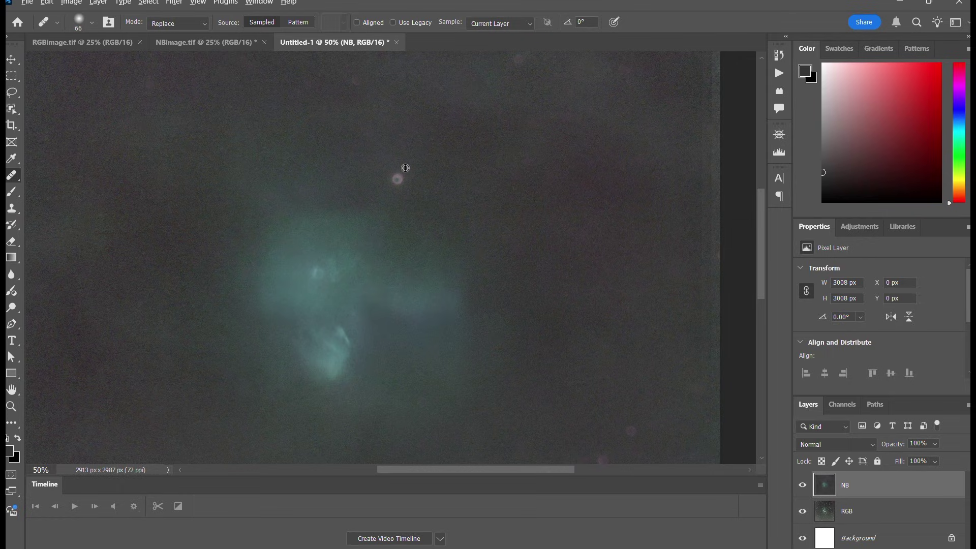
- Heal the leftover star spots on the nebula, then zoom back out to view the whole image
drag(397, 179, 397, 178)
scroll(583, 205, up, 3)
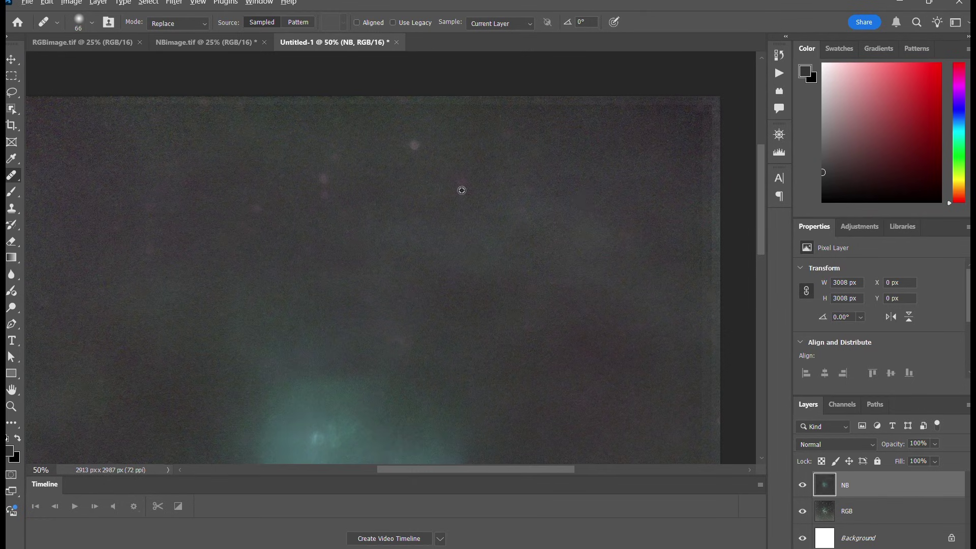
click(462, 182)
key(alt)
click(330, 179)
scroll(759, 232, down, 1)
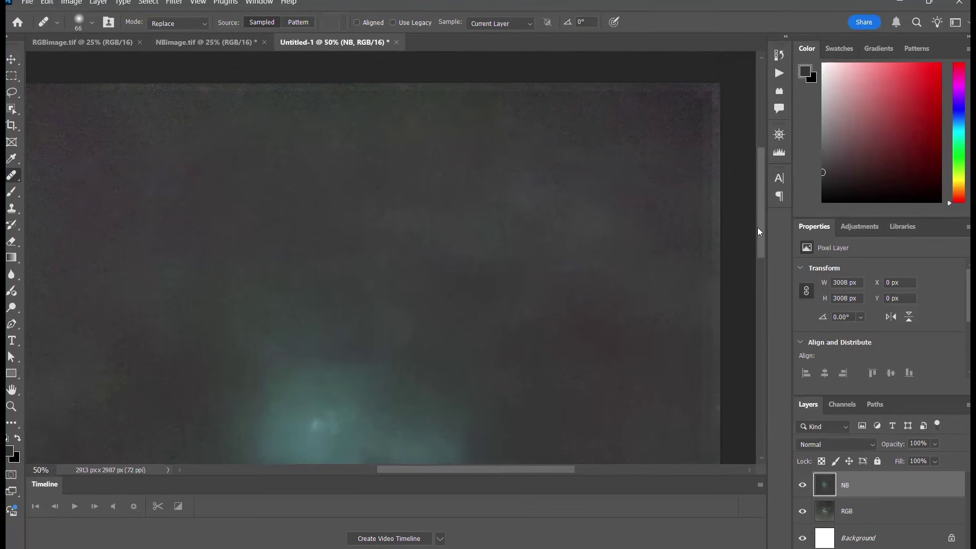
scroll(758, 231, down, 3)
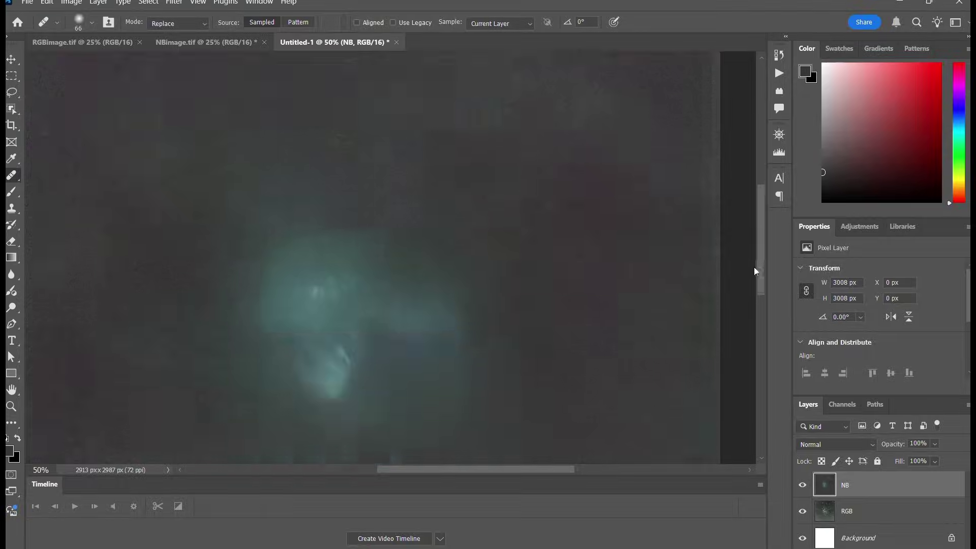
key(z)
key(ctrl+minus)
key(ctrl+minus)
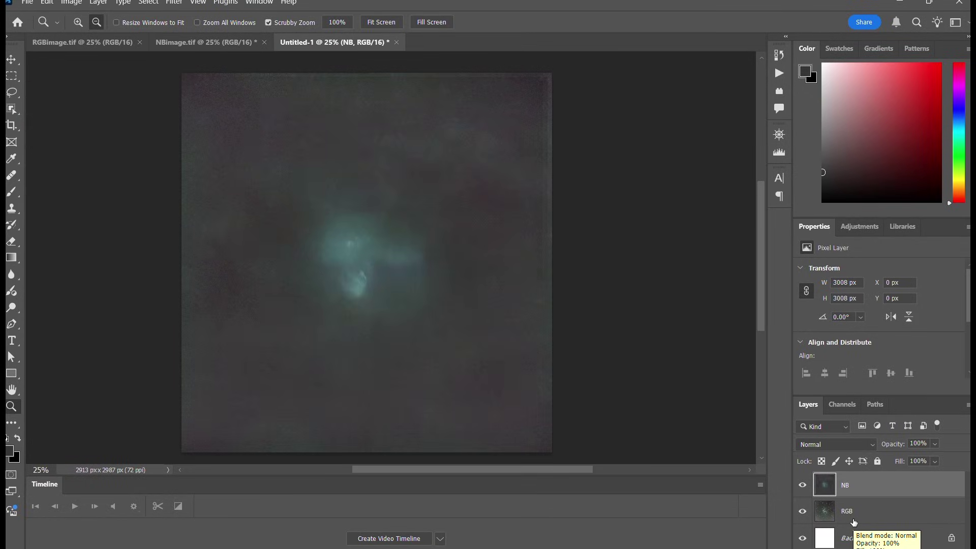
- Drag the RGB layer above NB, set its blend mode to Screen, and its opacity to 60%
drag(854, 523, 853, 483)
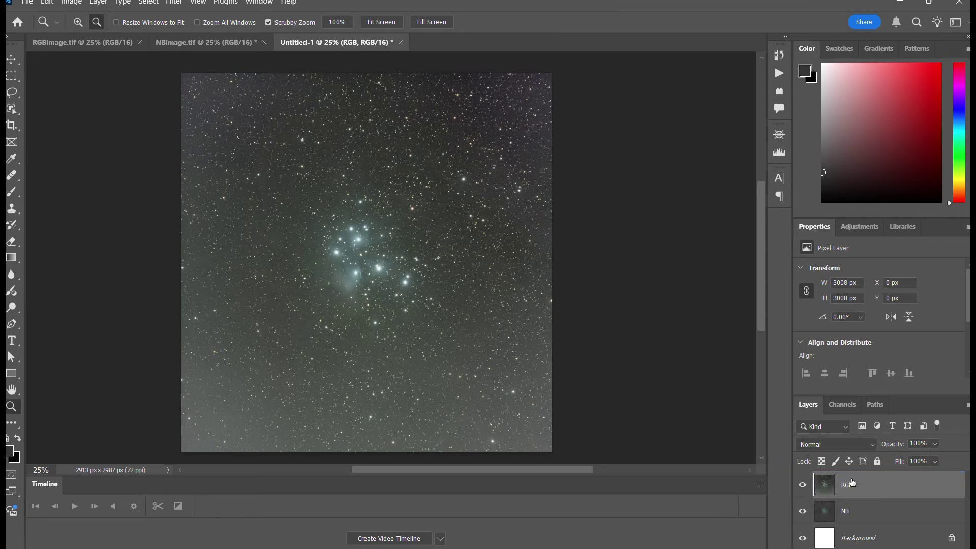
click(876, 450)
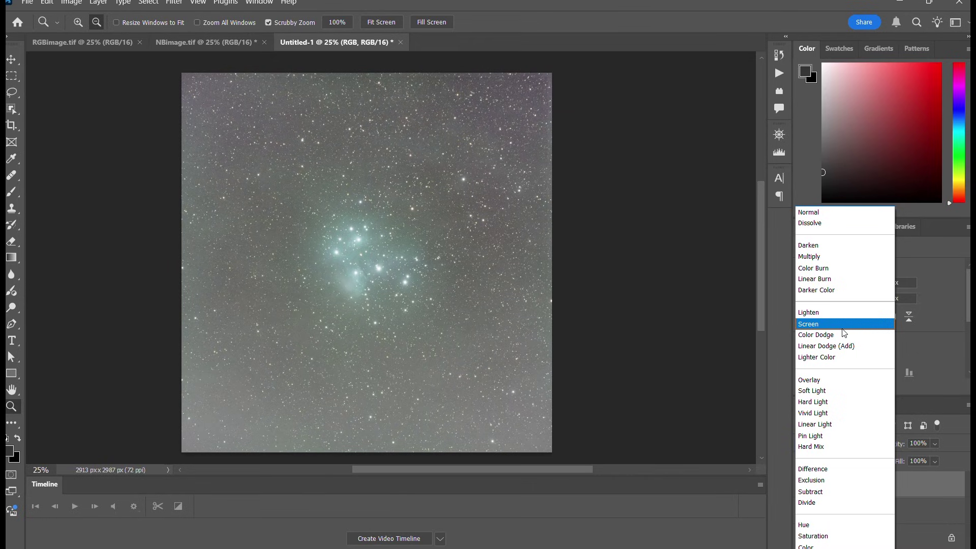
click(842, 328)
click(934, 444)
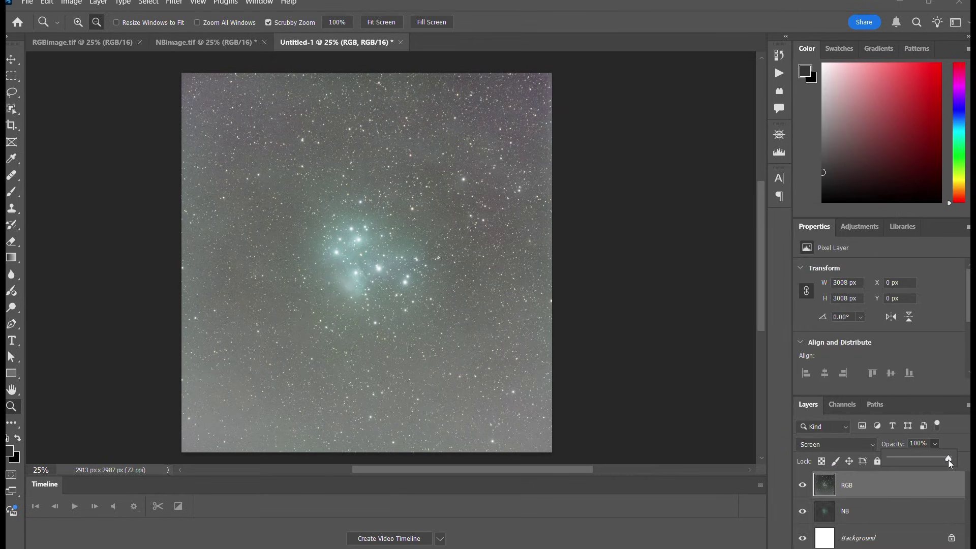
drag(950, 464, 923, 463)
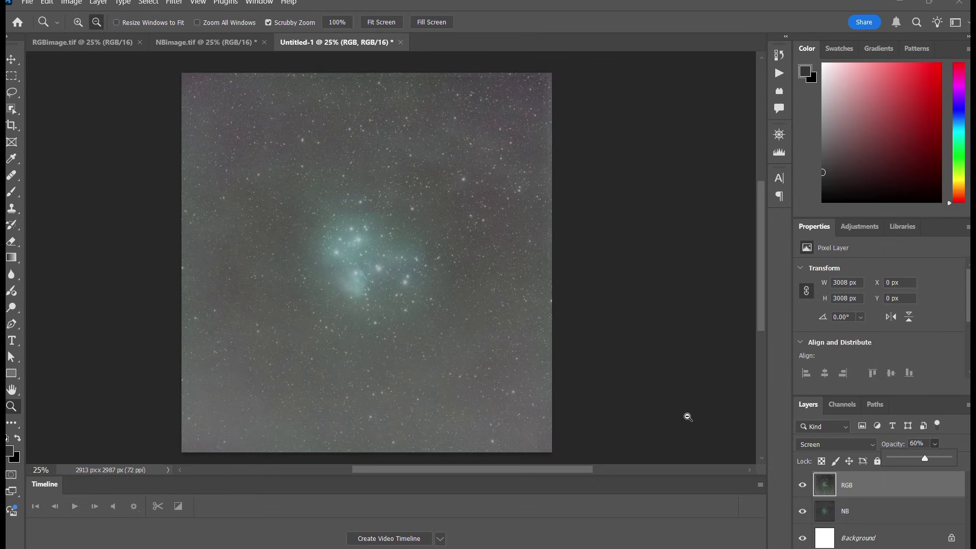
- Flatten the image into one Background layer and raise the Levels black point to 33
key(alt+l)
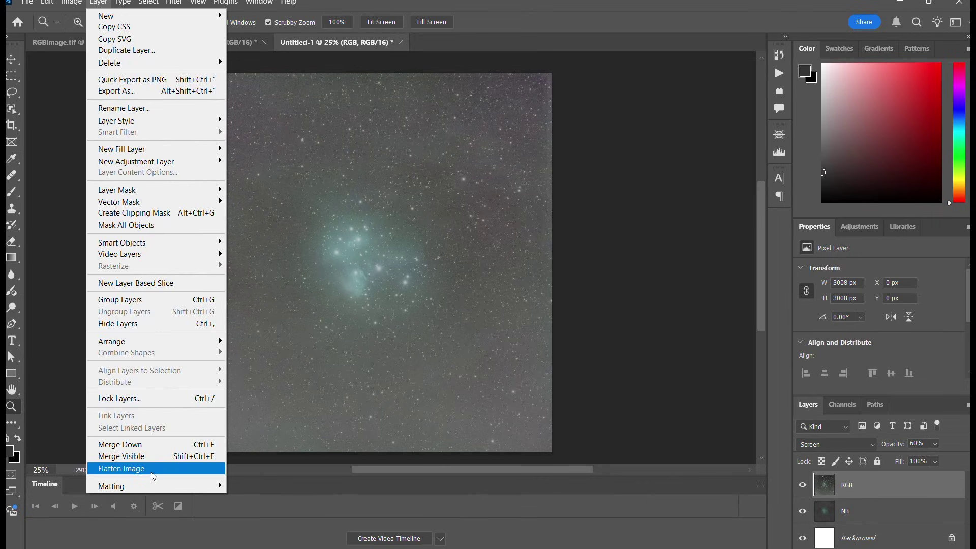
click(153, 469)
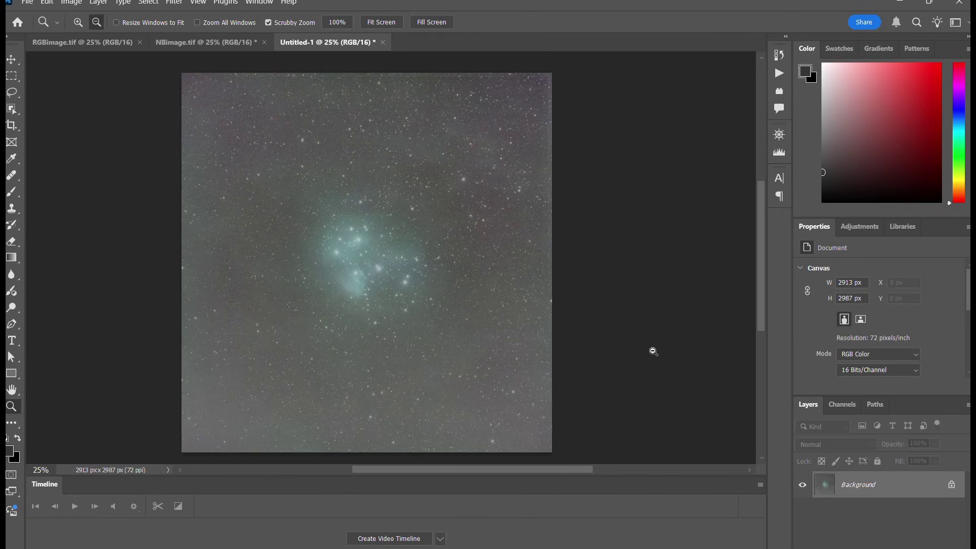
key(ctrl+l)
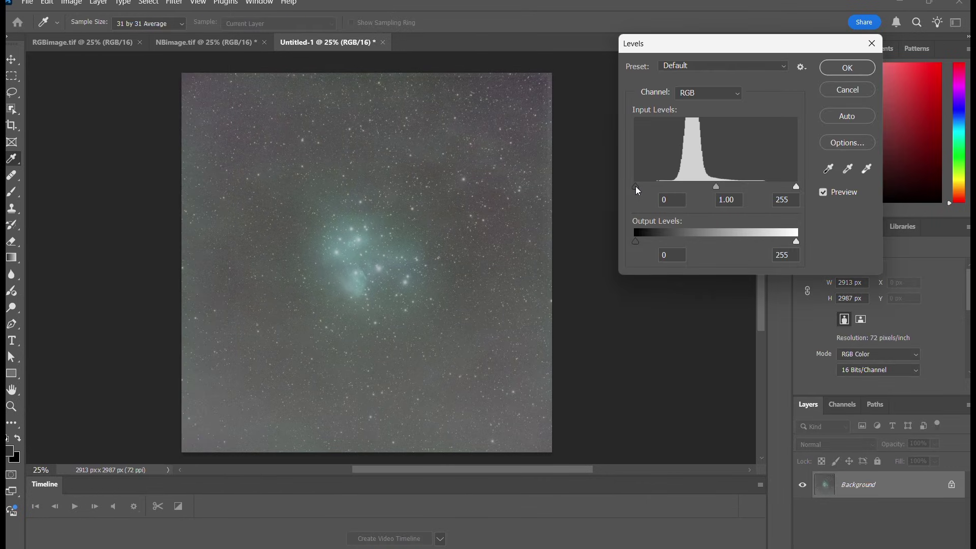
drag(636, 188, 659, 189)
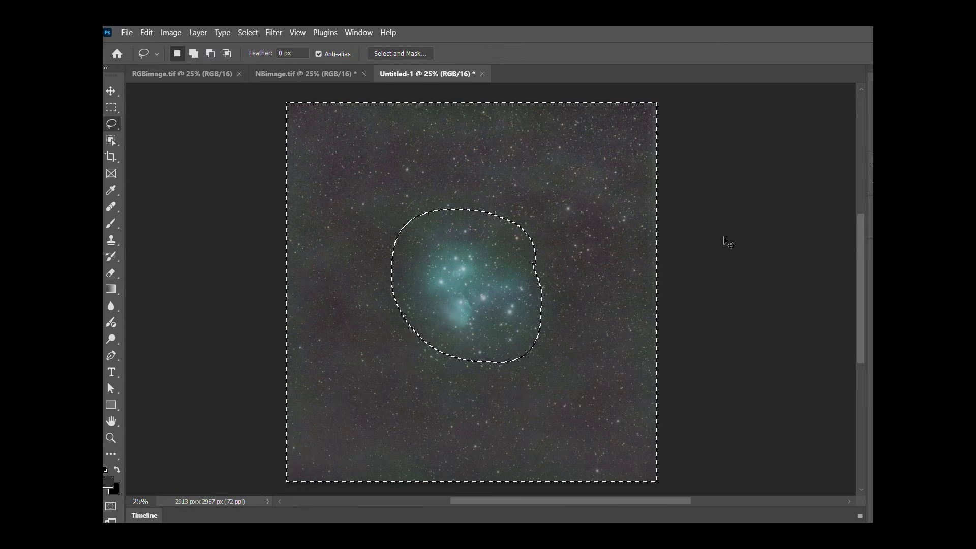
- Deselect, then nudge the Color Balance shadows slightly toward red, green and blue
key(ctrl+d)
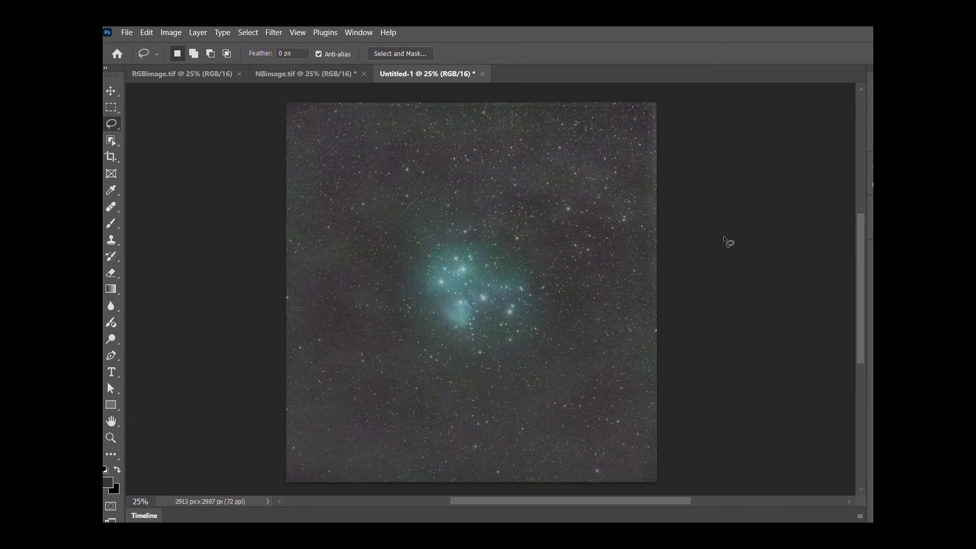
click(171, 33)
mouse_move(272, 66)
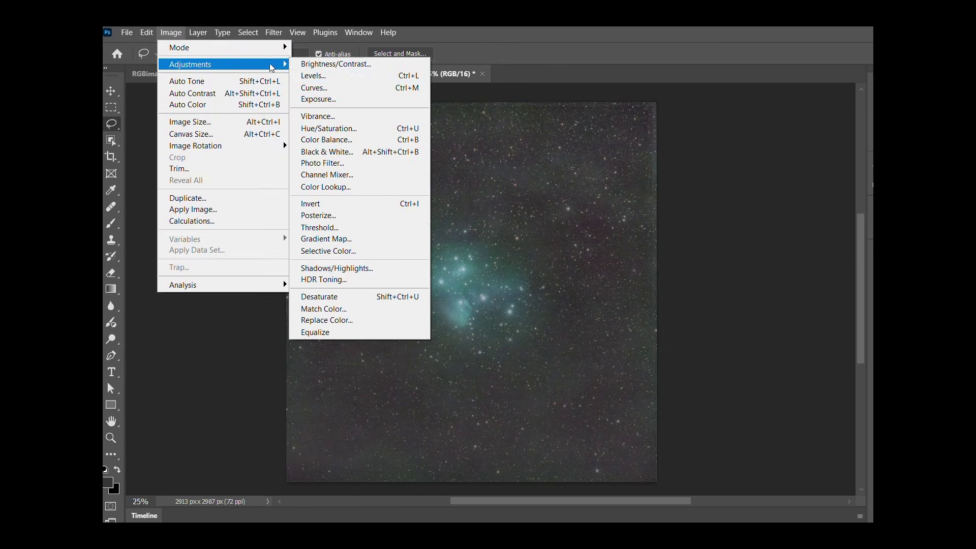
click(326, 139)
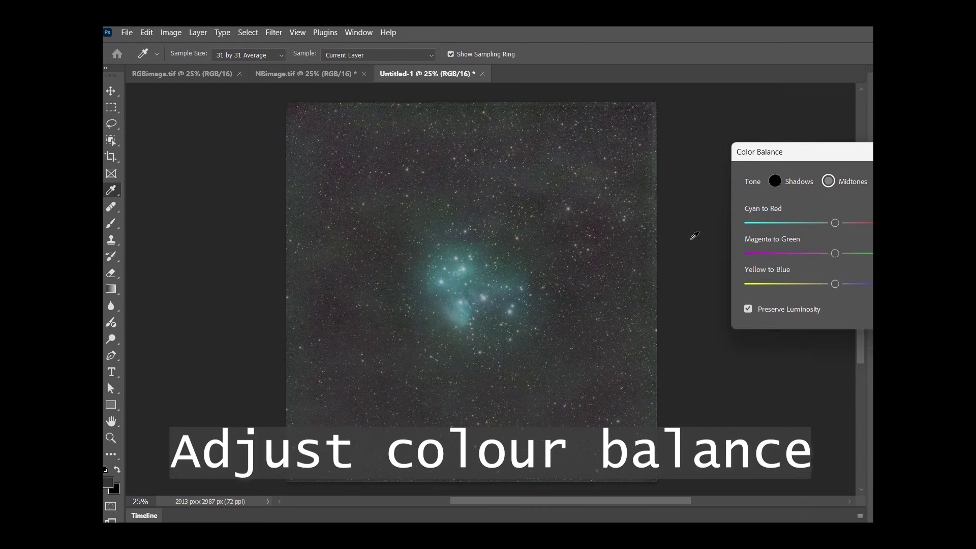
click(775, 181)
drag(836, 225, 838, 226)
drag(836, 258, 837, 257)
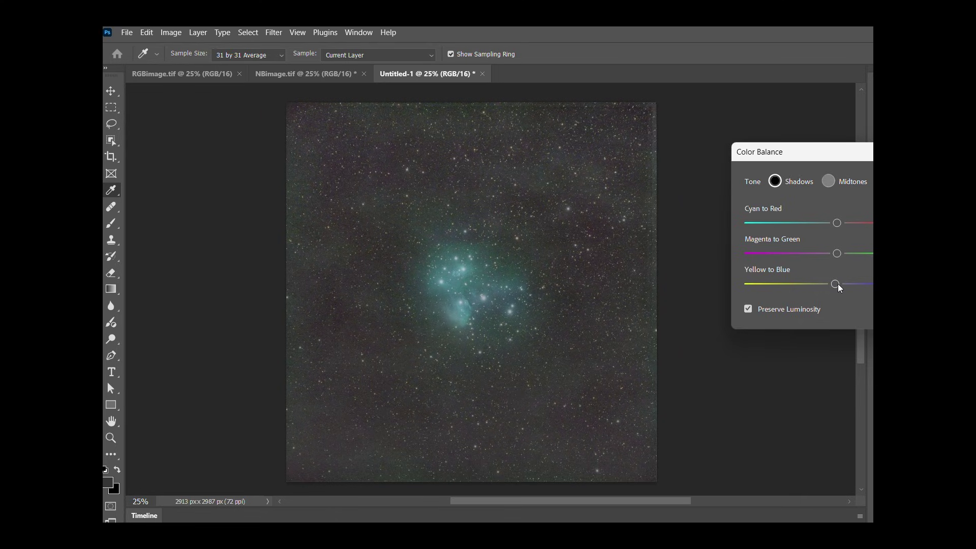
drag(839, 285, 841, 285)
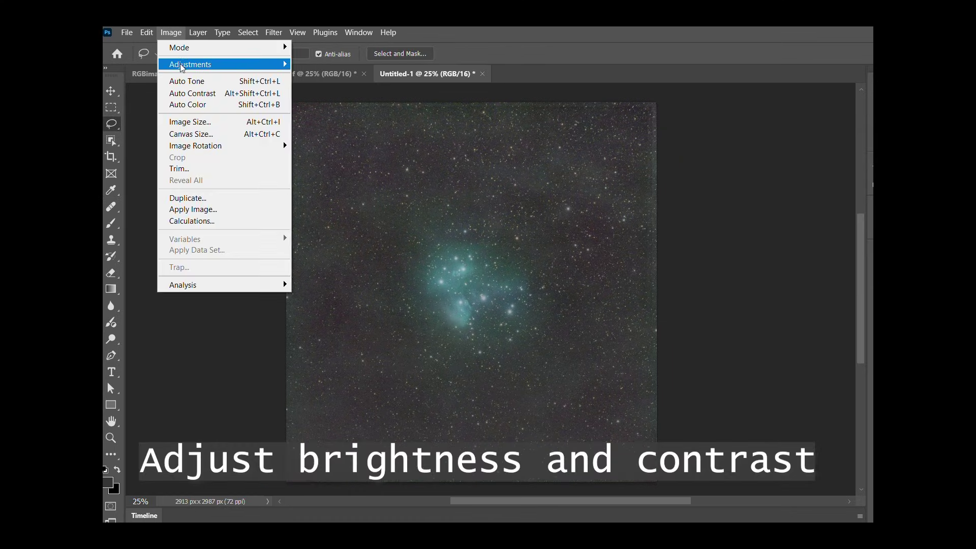
- Apply Brightness/Contrast with brightness 10 and contrast 25
mouse_move(183, 68)
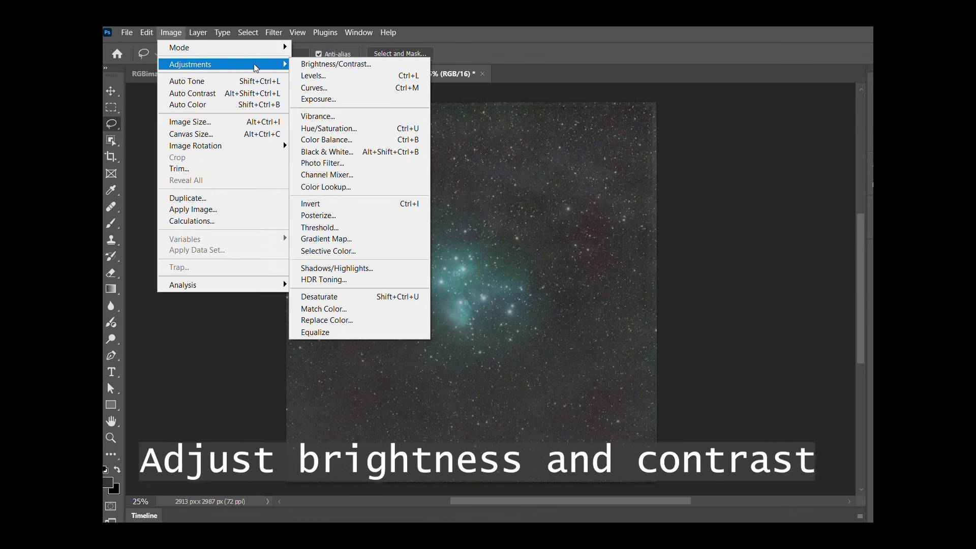
click(309, 65)
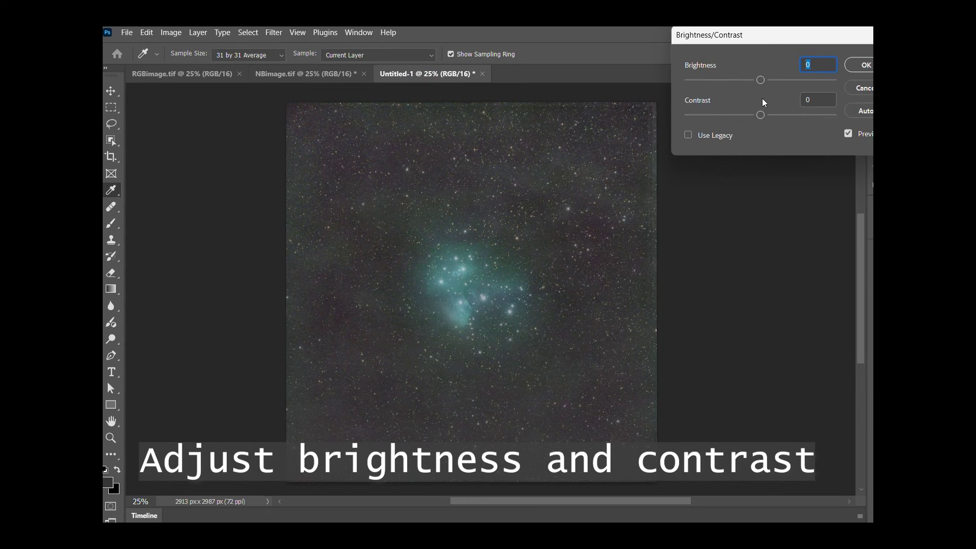
drag(761, 80, 766, 81)
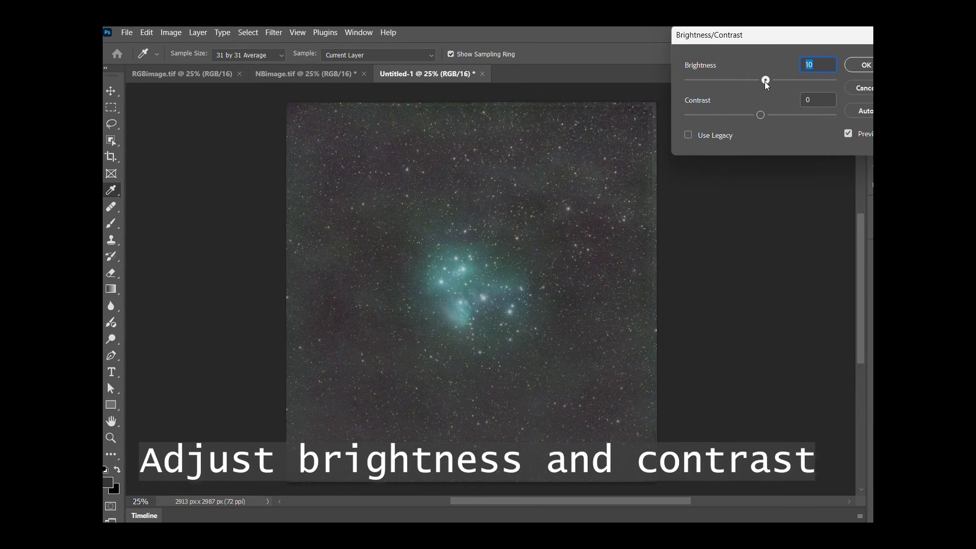
drag(765, 120, 776, 115)
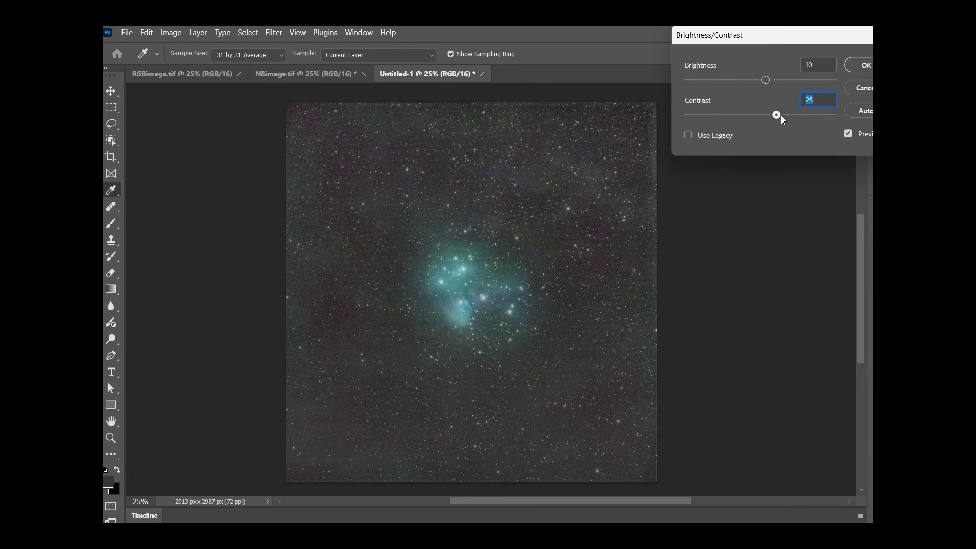
key(Return)
- Increase the image's saturation slightly with Hue/Saturation
click(172, 34)
mouse_move(266, 66)
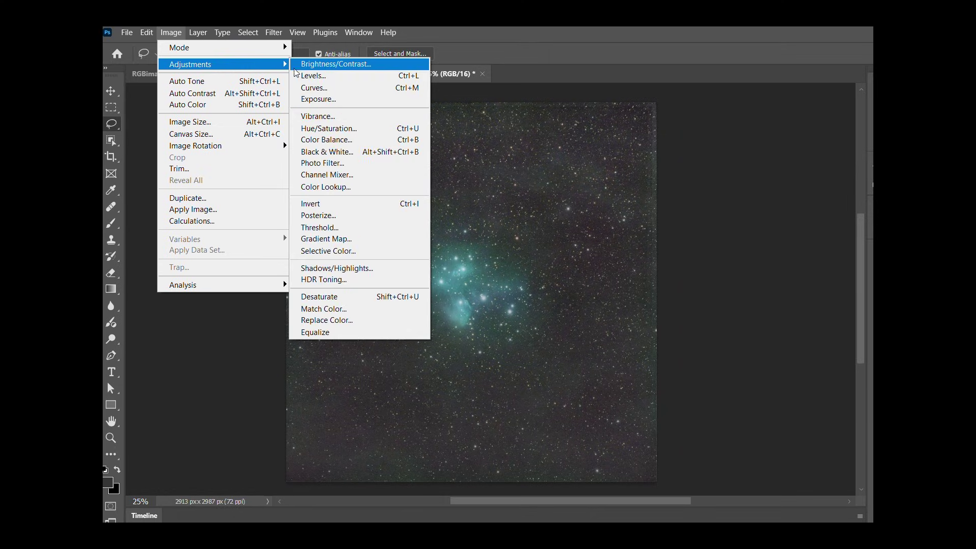
click(316, 128)
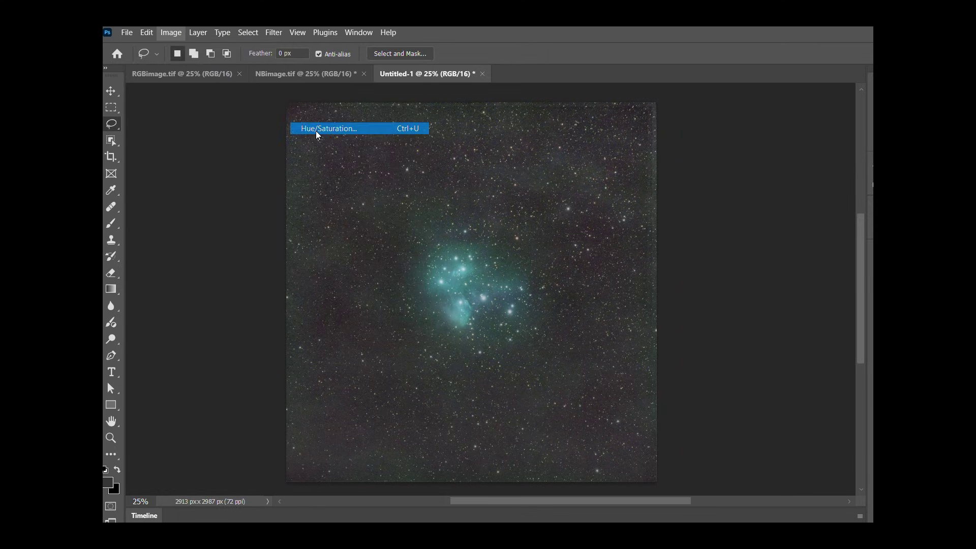
drag(872, 221, 861, 229)
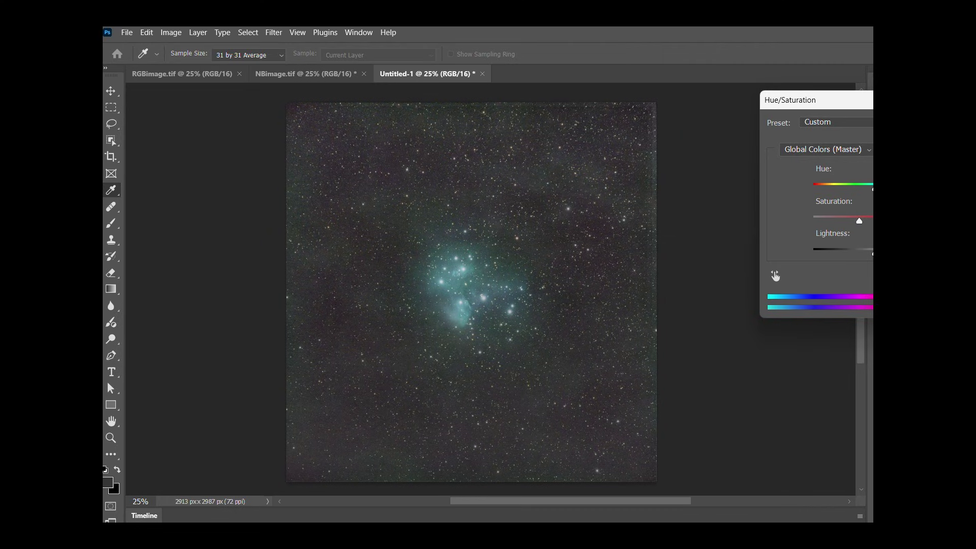
key(l)
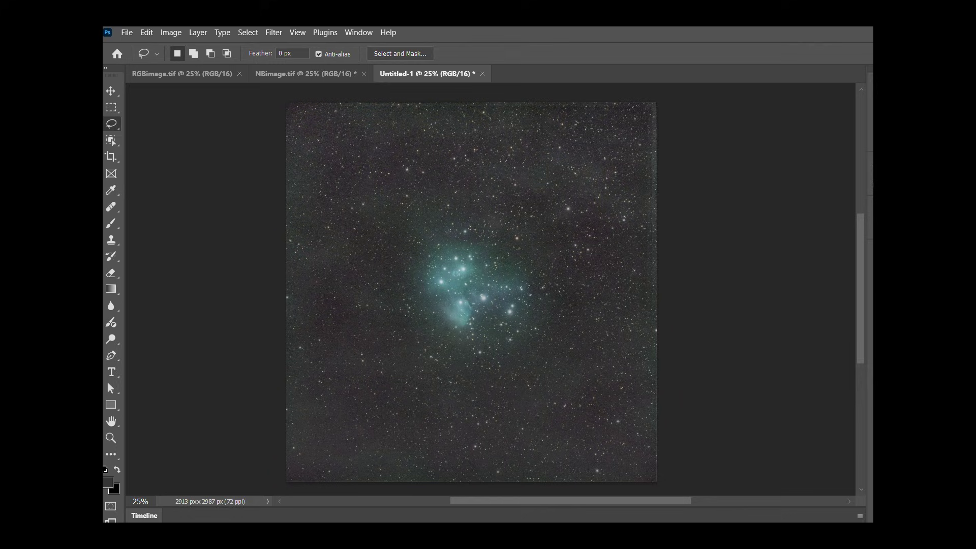
- Apply a second Brightness/Contrast boost of brightness 8 and contrast 27
click(171, 32)
mouse_move(185, 64)
click(324, 66)
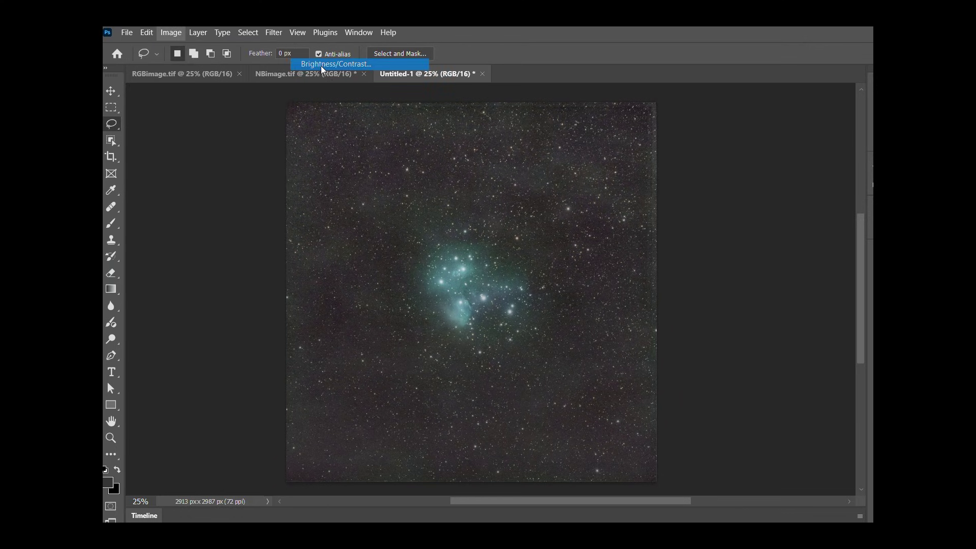
drag(760, 115, 781, 116)
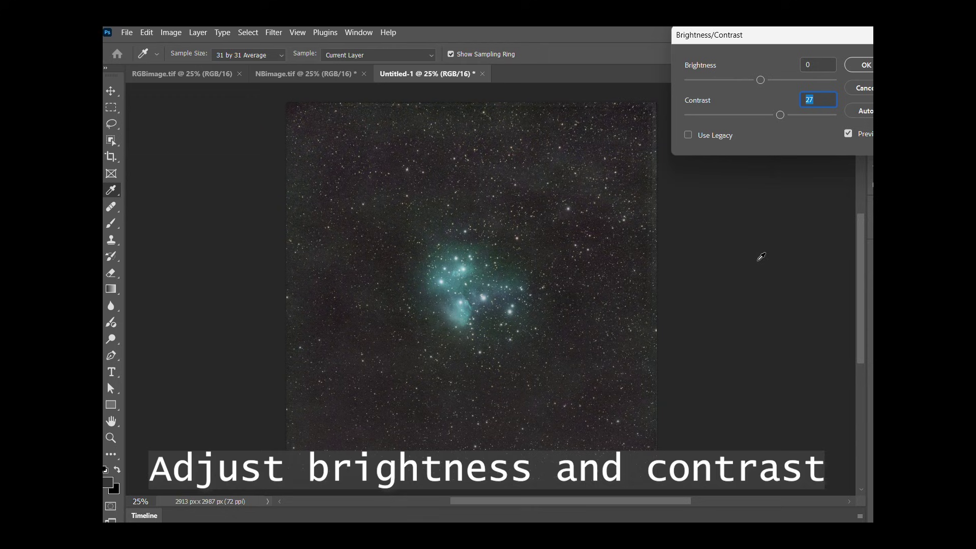
click(764, 82)
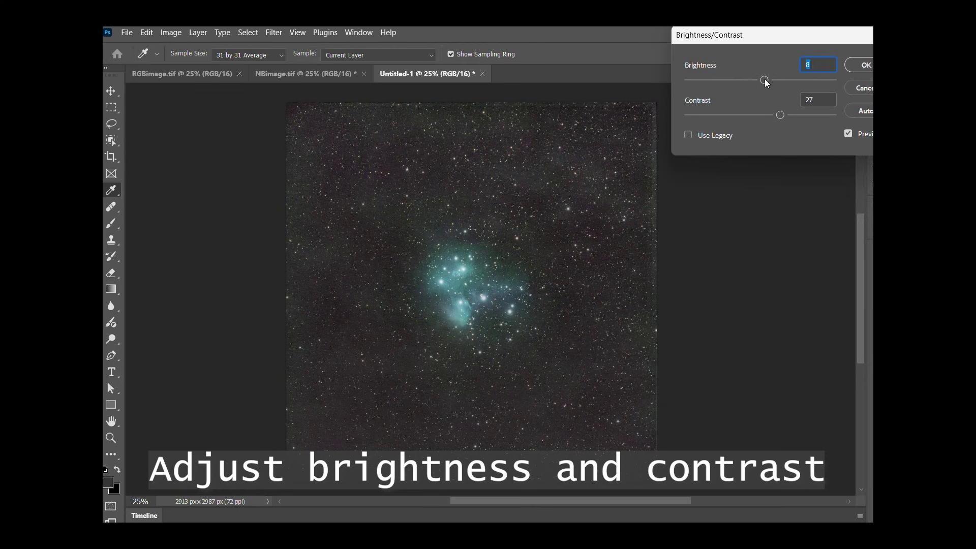
click(862, 70)
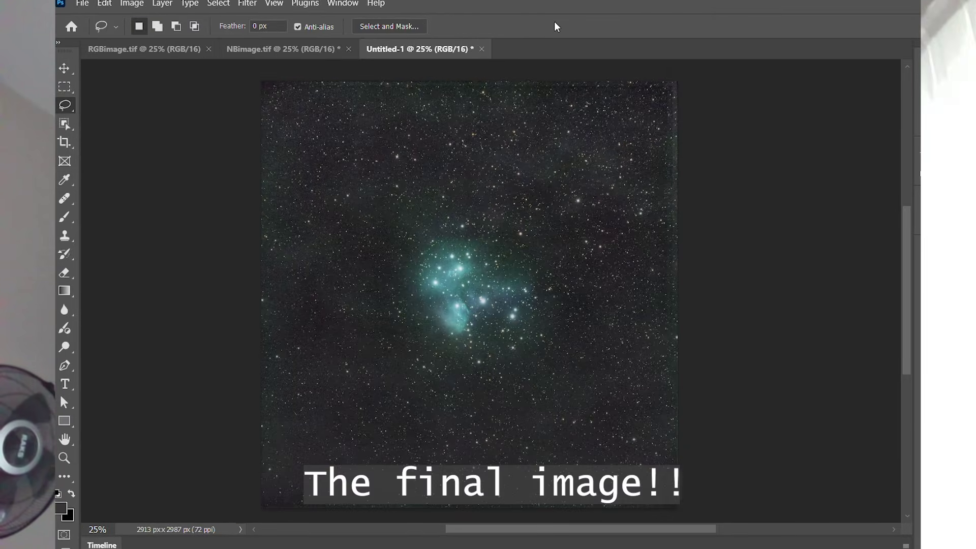